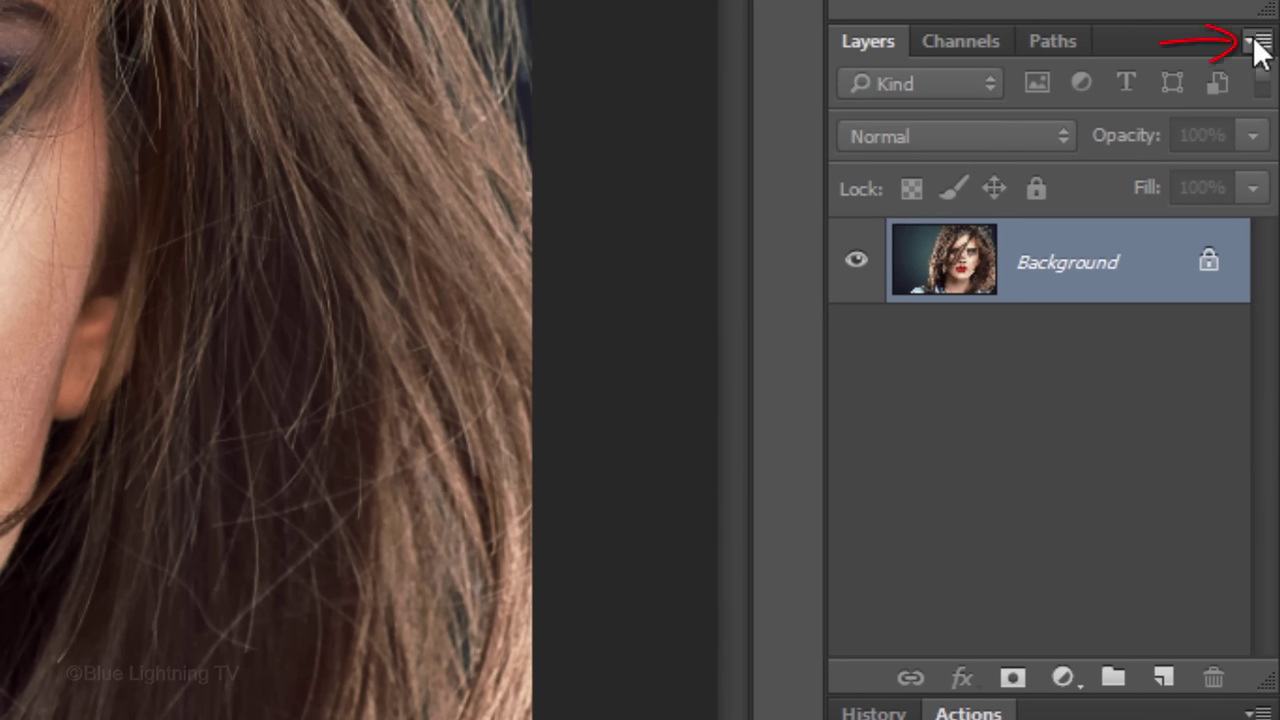
# - Convert the Background photo to a smart object and resize it to 150 pixels/inch (2880 × 1920 px)
pyautogui.click(1261, 42)
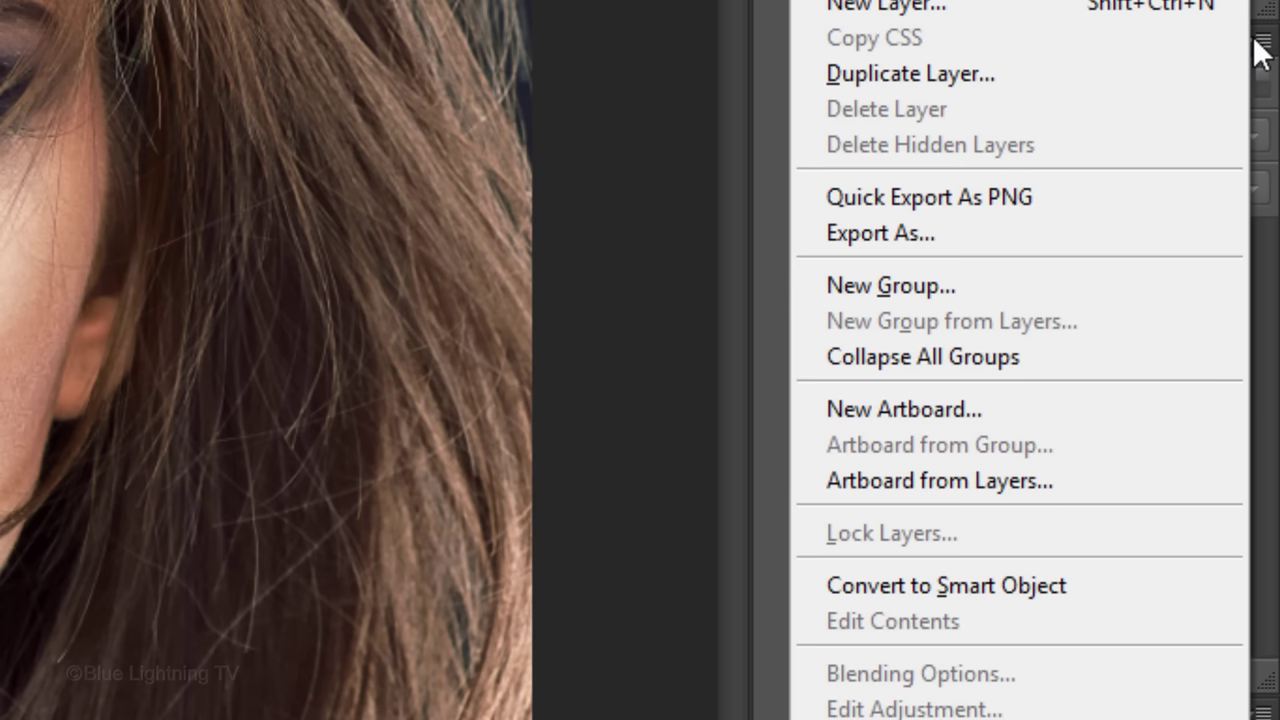
pyautogui.click(1127, 585)
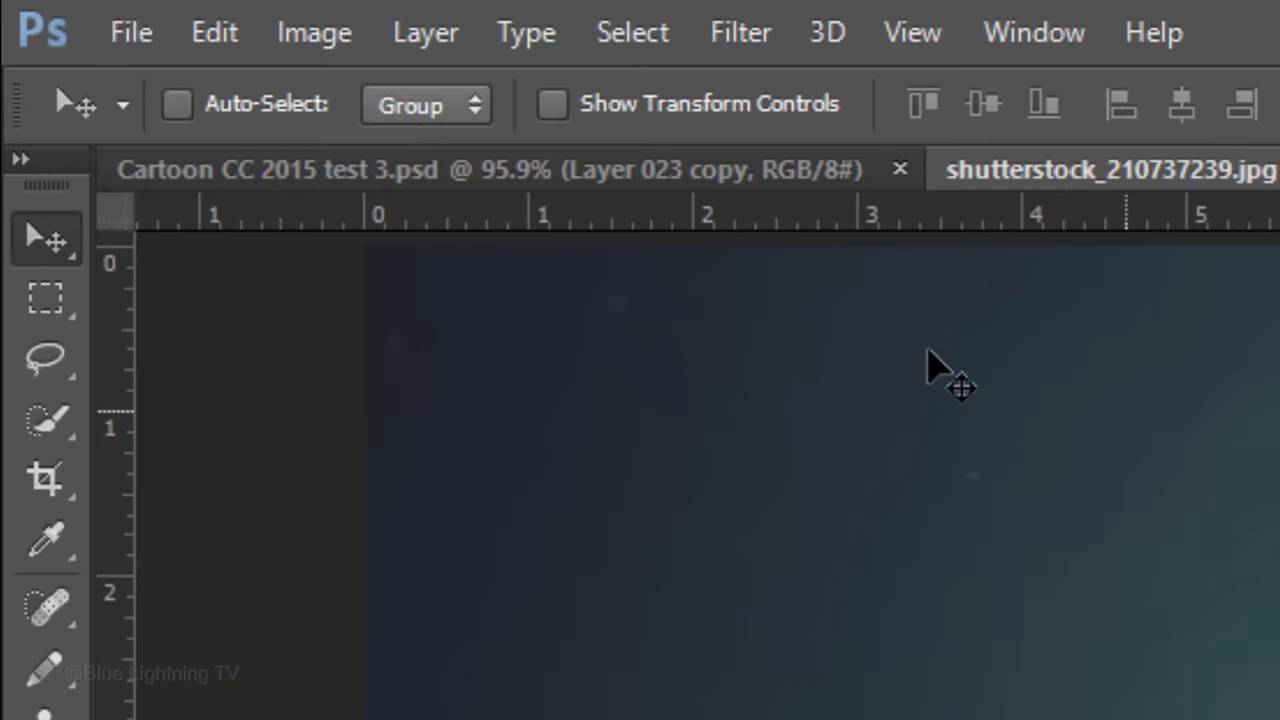
pyautogui.click(89, 11)
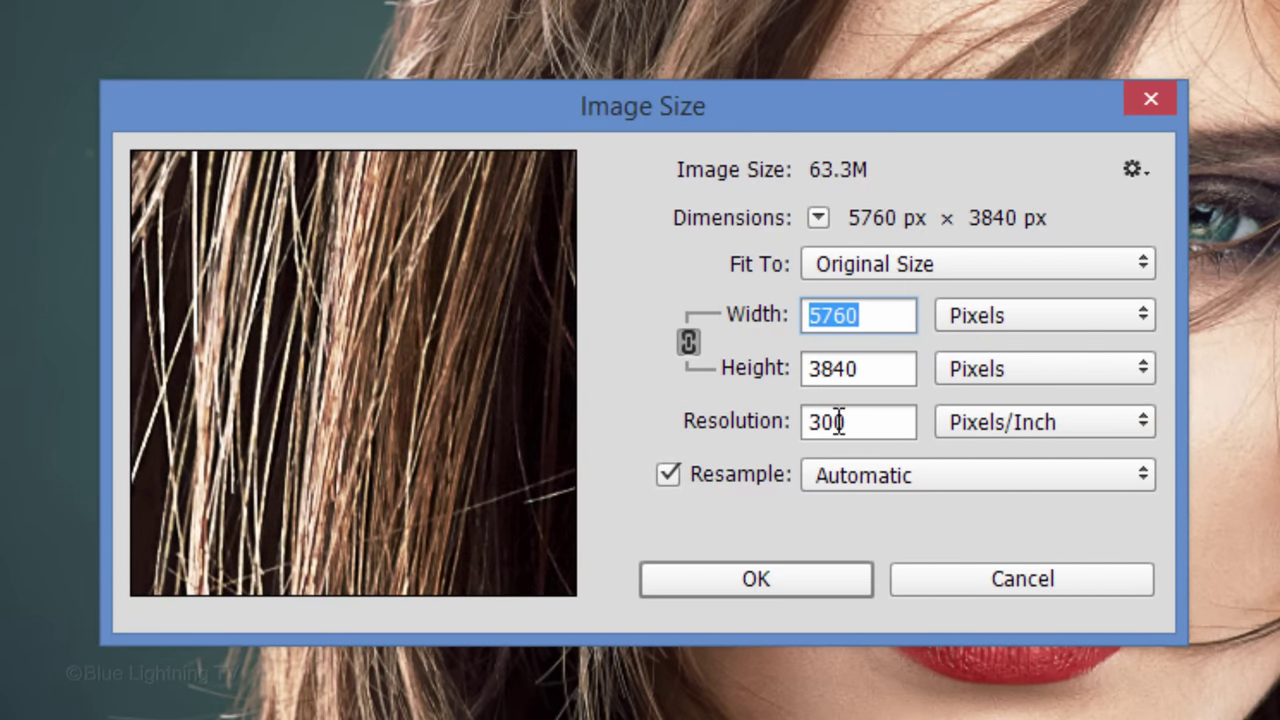
pyautogui.click(872, 422)
pyautogui.doubleClick(872, 422)
pyautogui.write('150')
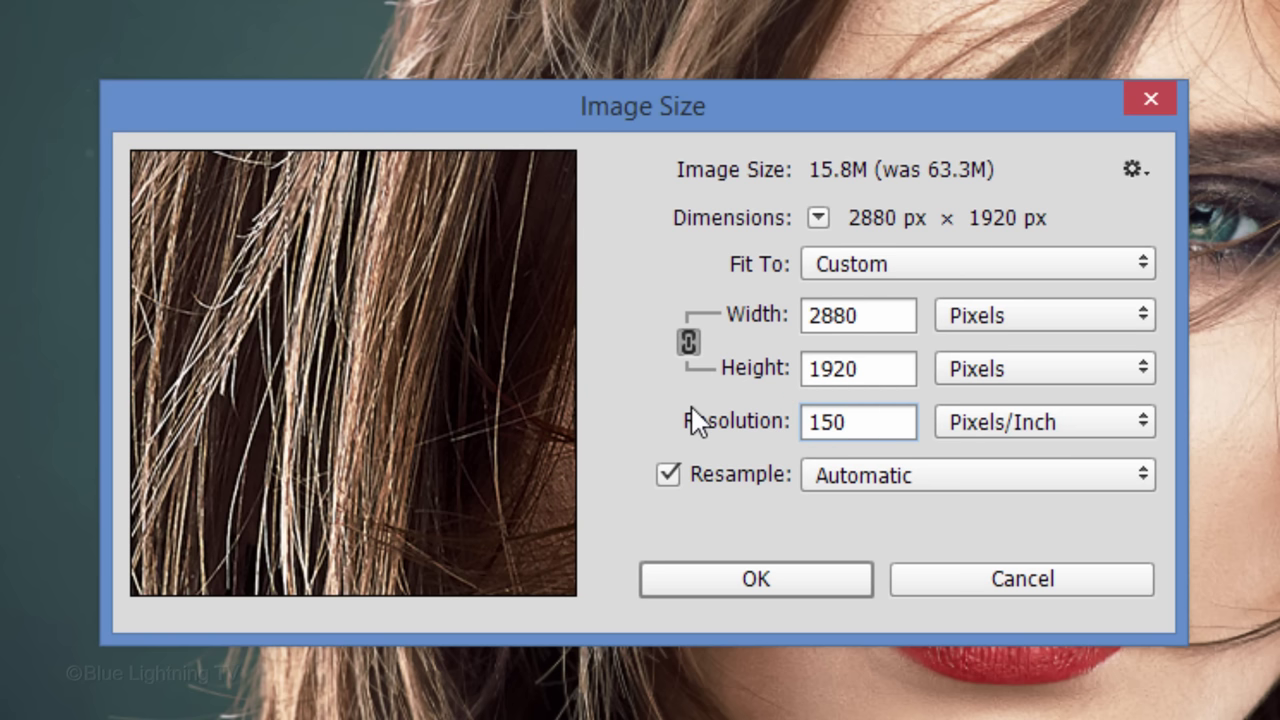
pyautogui.click(751, 580)
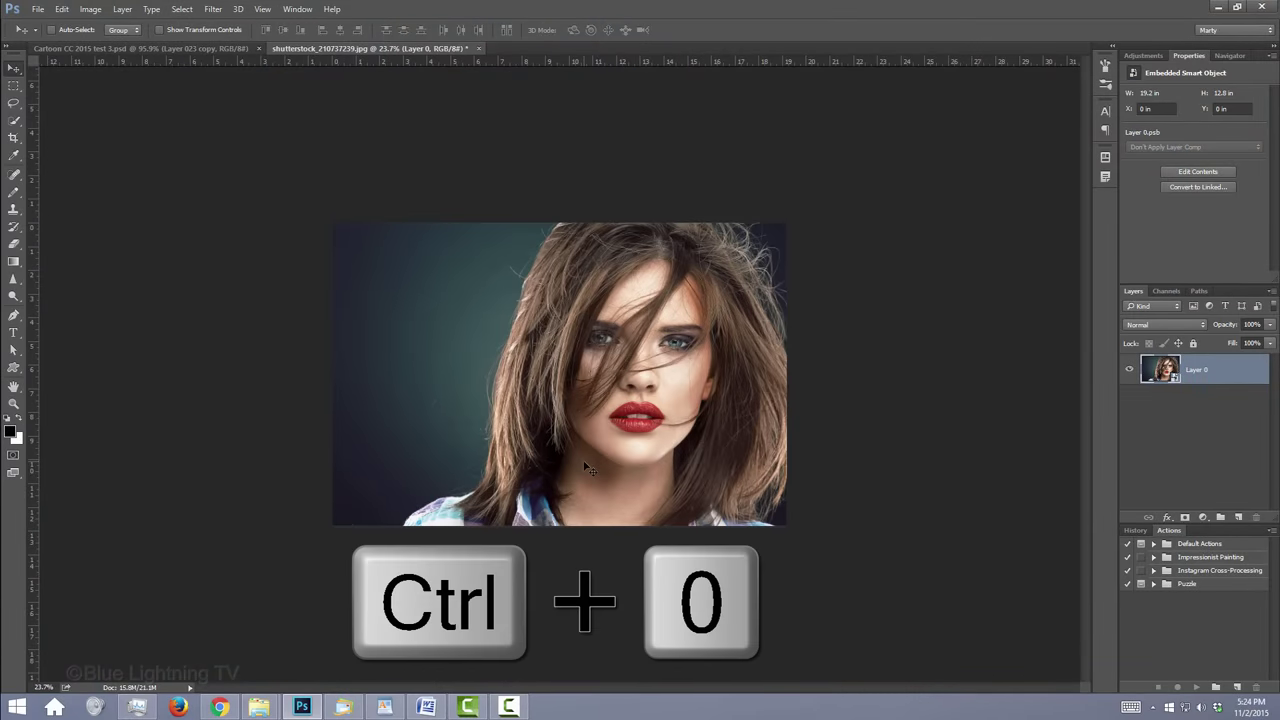
# - Marquee-select a tall rectangle around the face and hair, and crop the photo to it
pyautogui.hotkey('ctrl', '0')
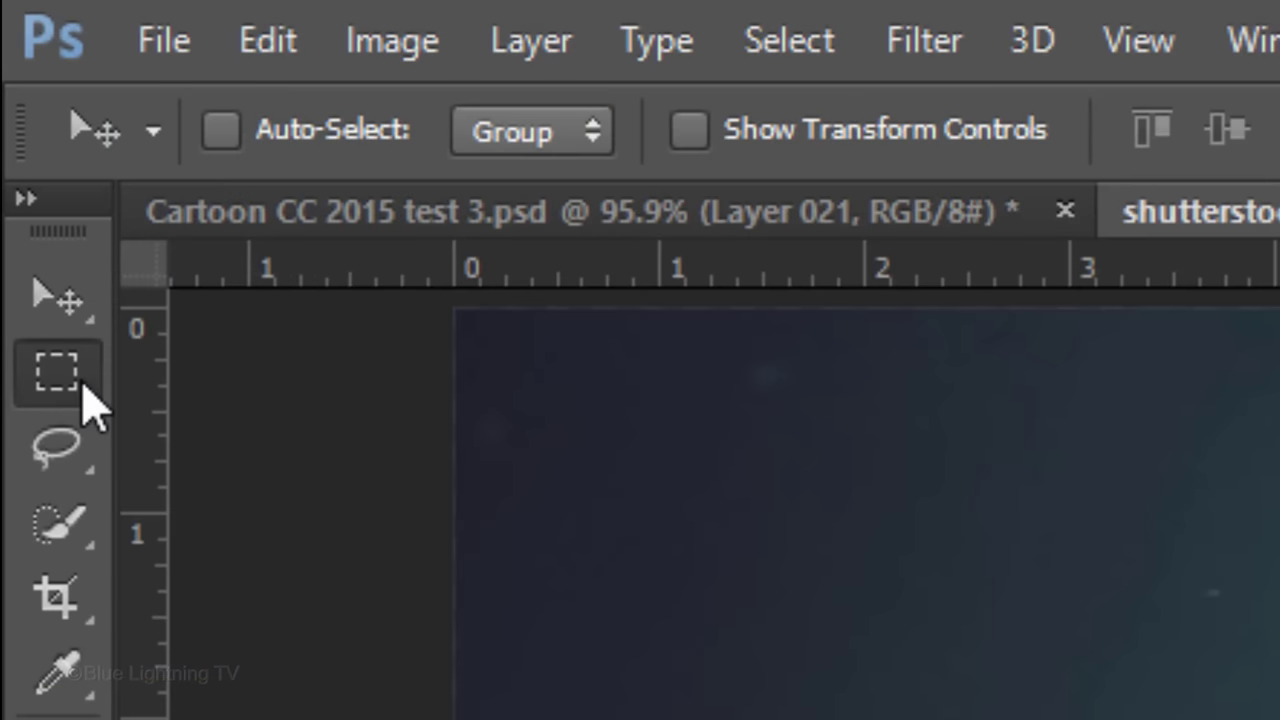
pyautogui.click(19, 91)
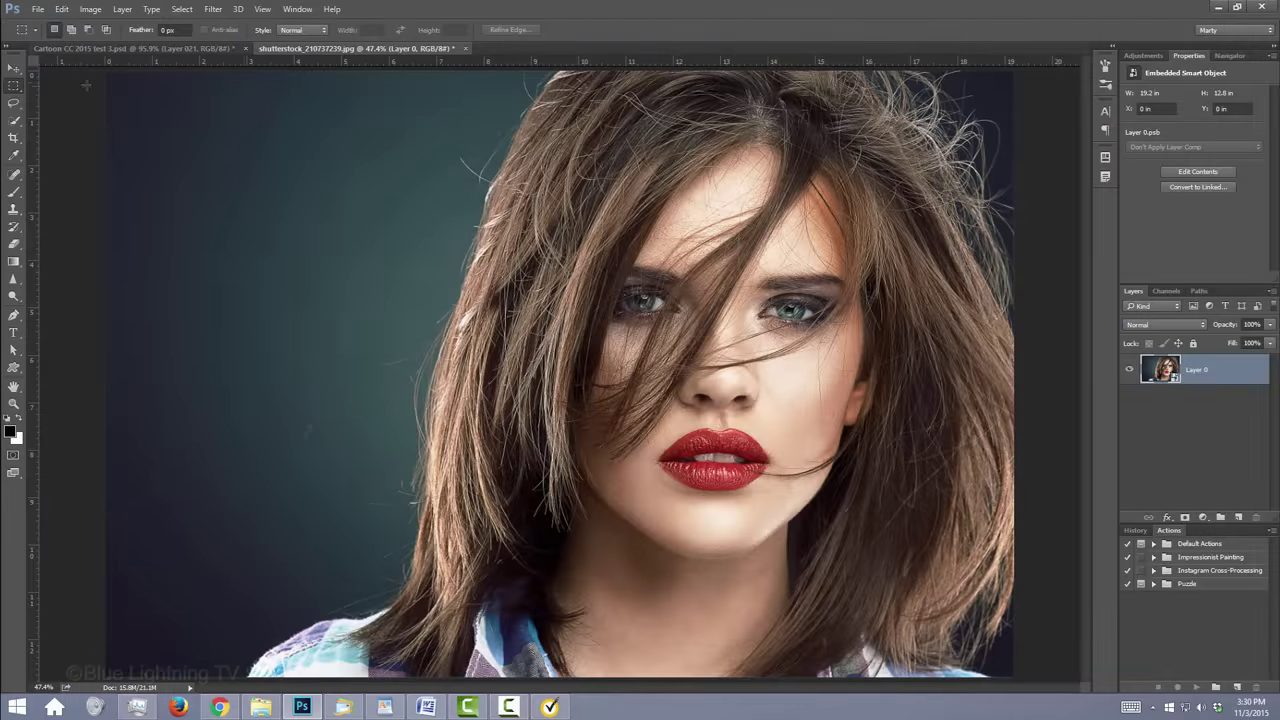
pyautogui.moveTo(455, 70); pyautogui.dragTo(971, 614)
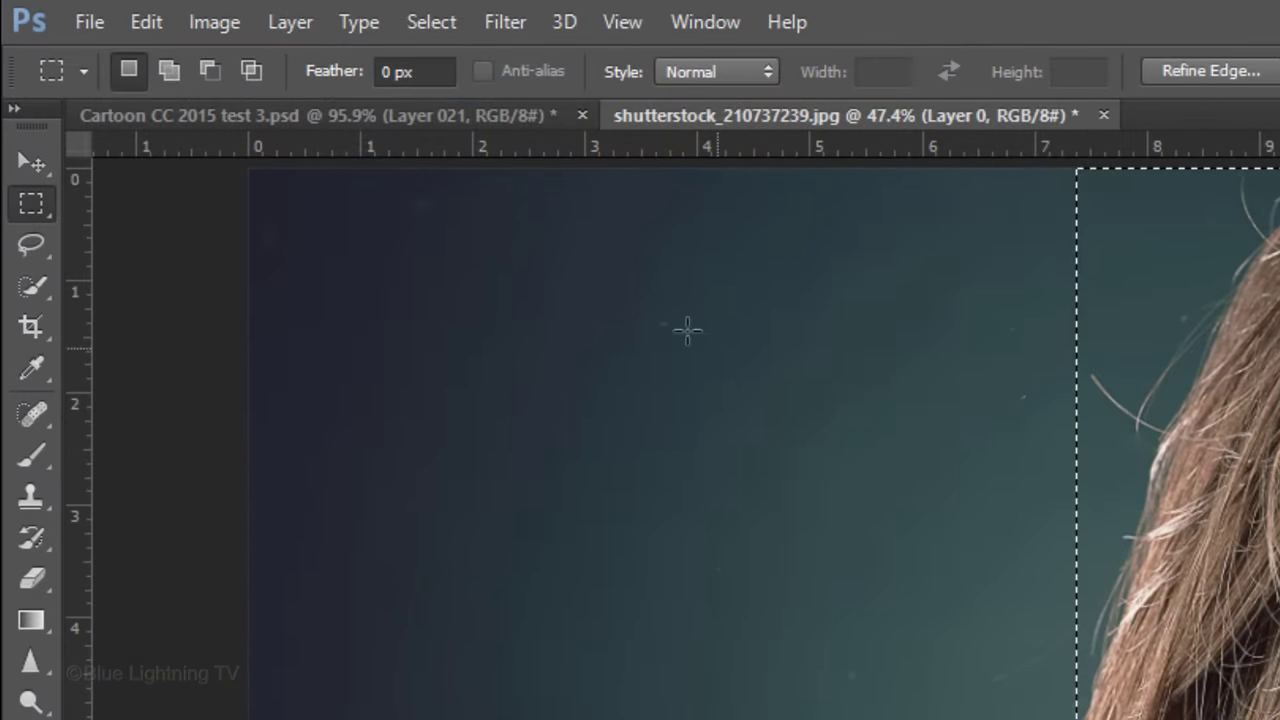
pyautogui.click(215, 24)
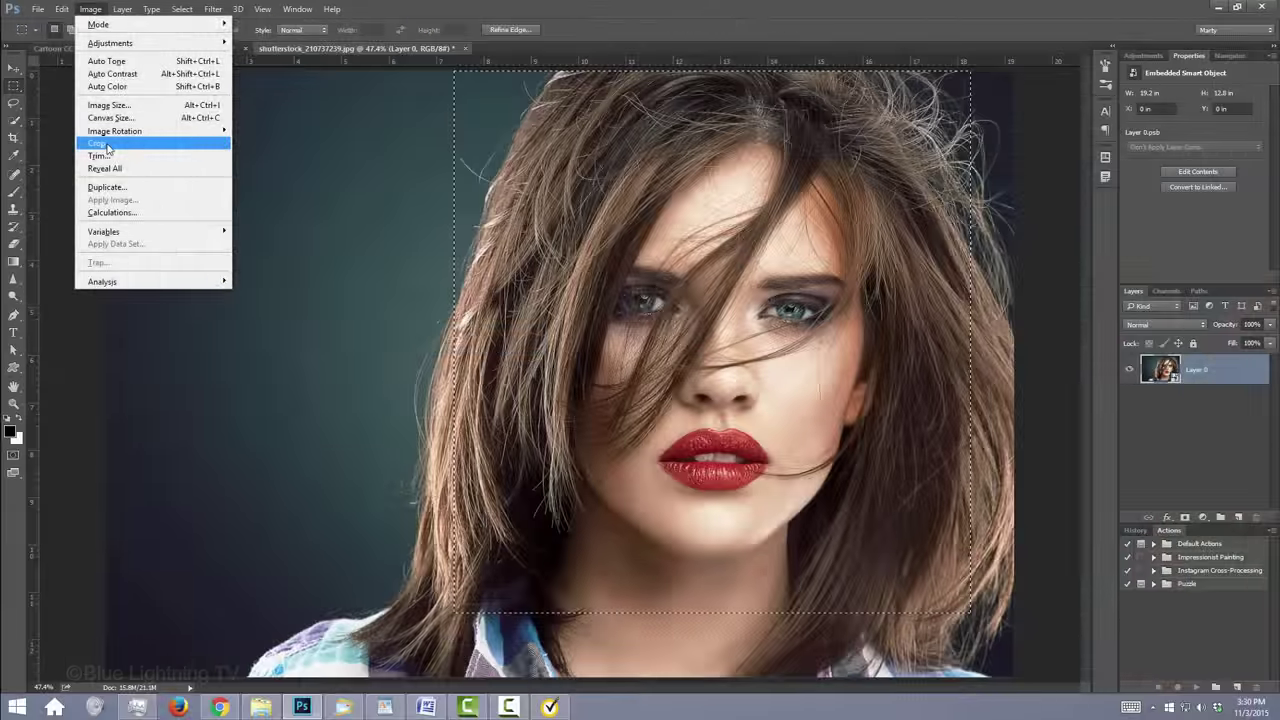
pyautogui.click(254, 340)
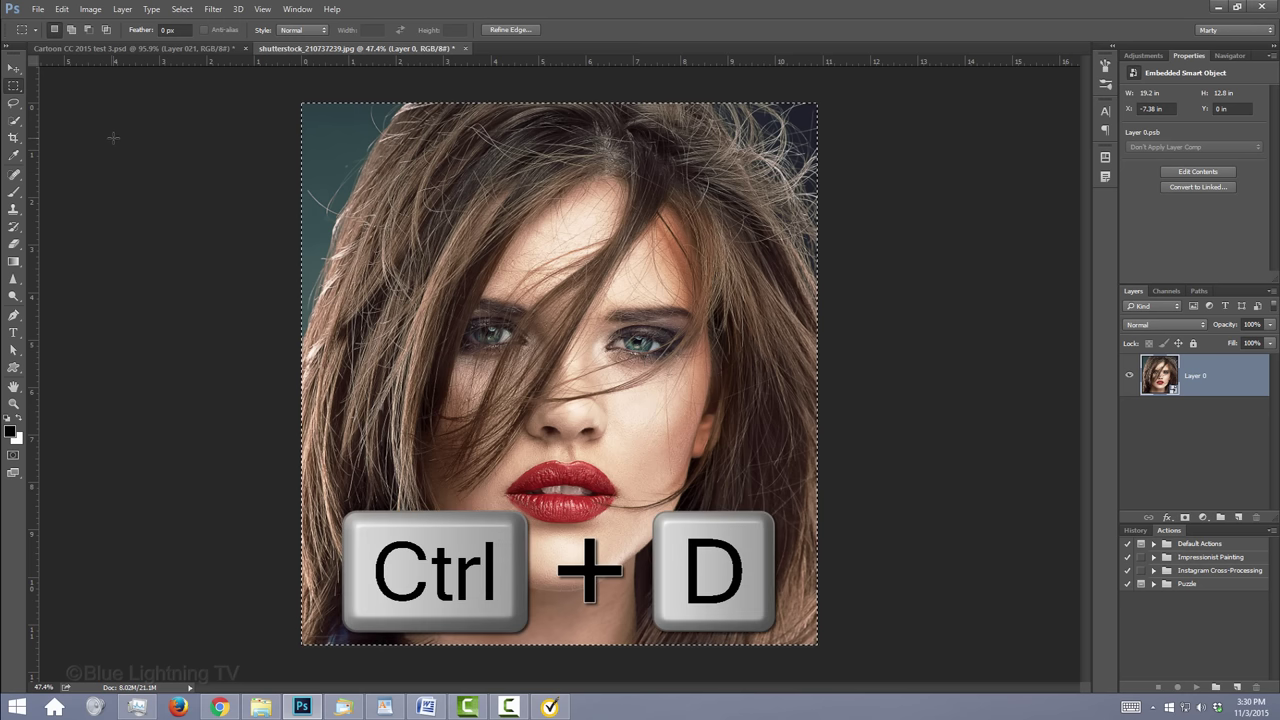
pyautogui.hotkey('ctrl', 'd')
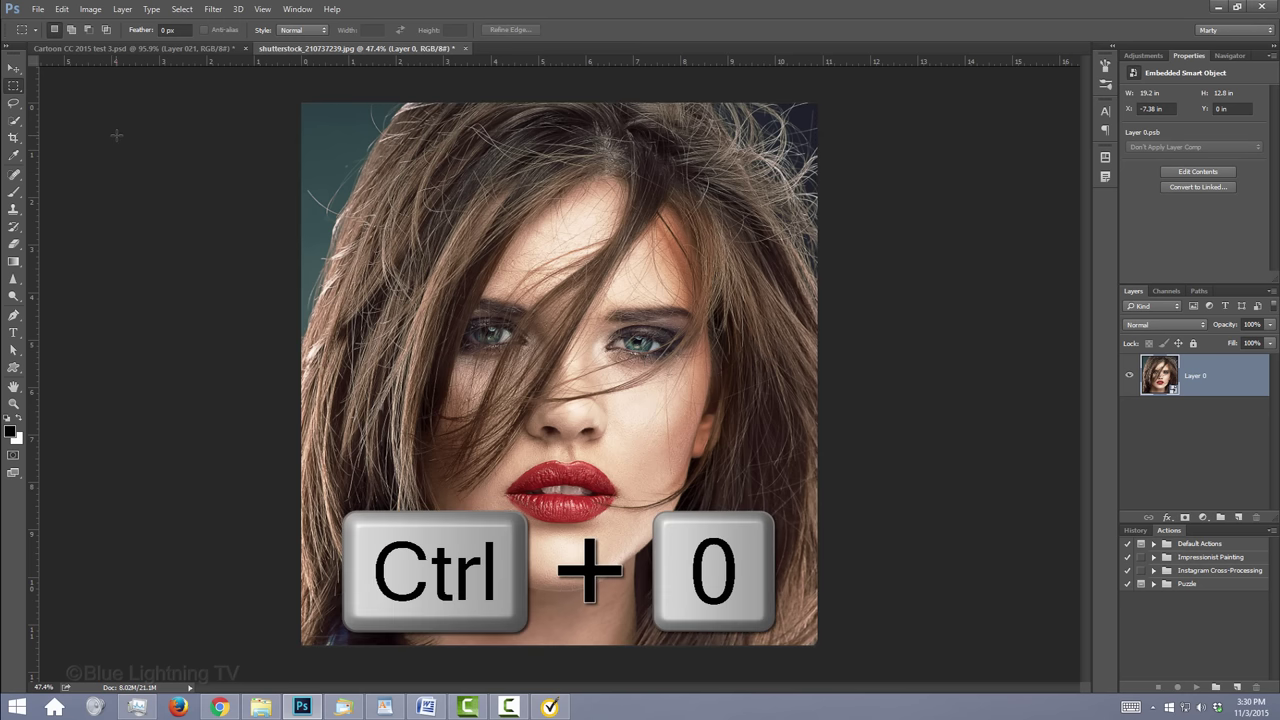
pyautogui.hotkey('ctrl', '0')
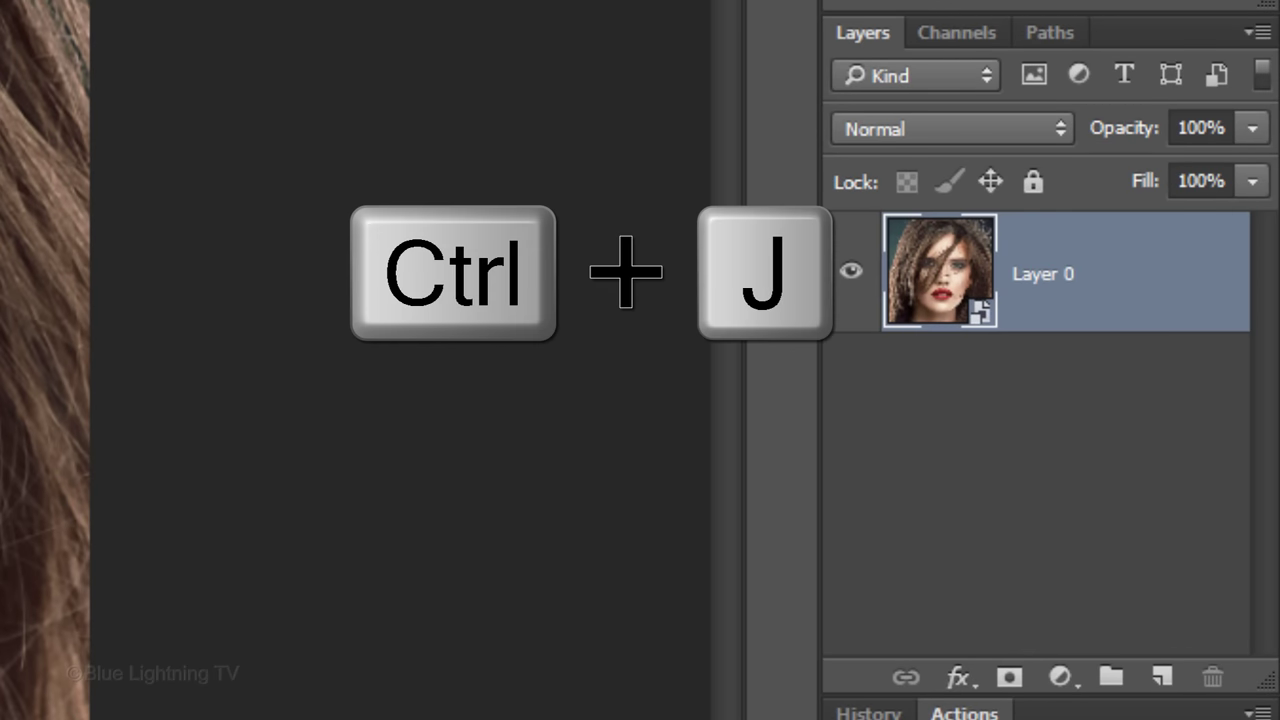
# - Duplicate Layer 0, hide the copy, and select Layer 0
pyautogui.hotkey('ctrl', 'j')
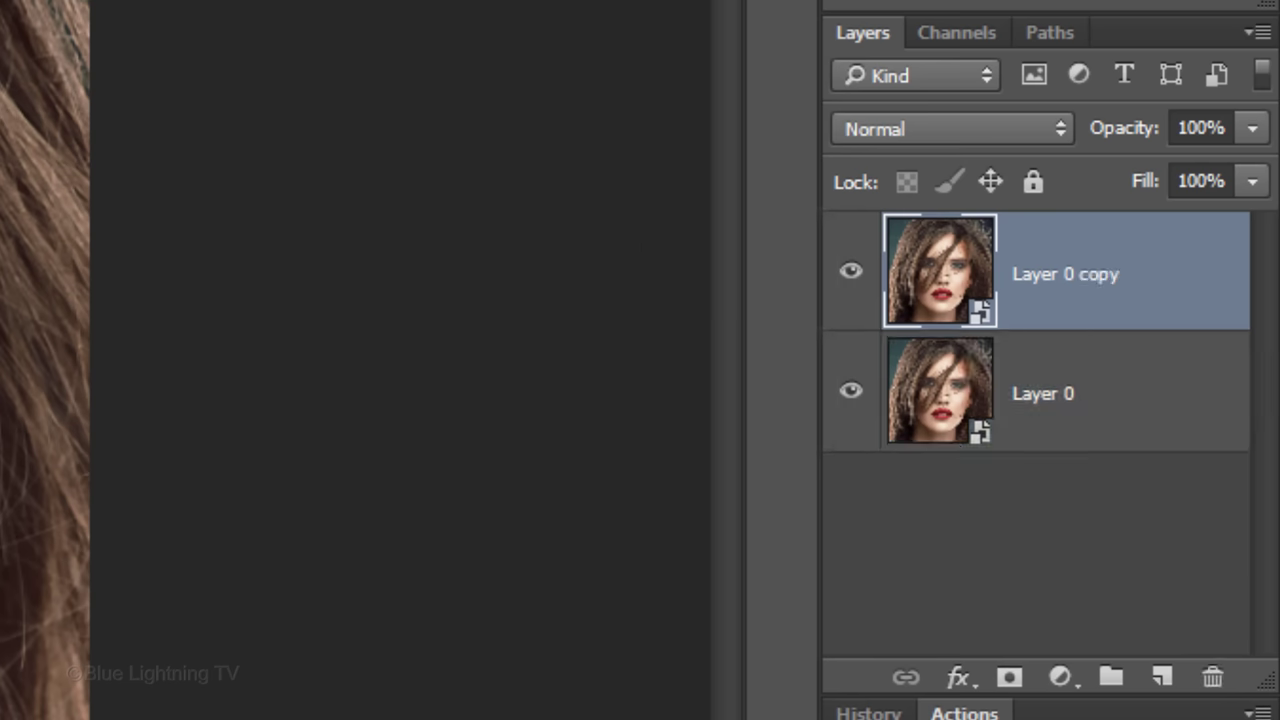
pyautogui.click(850, 272)
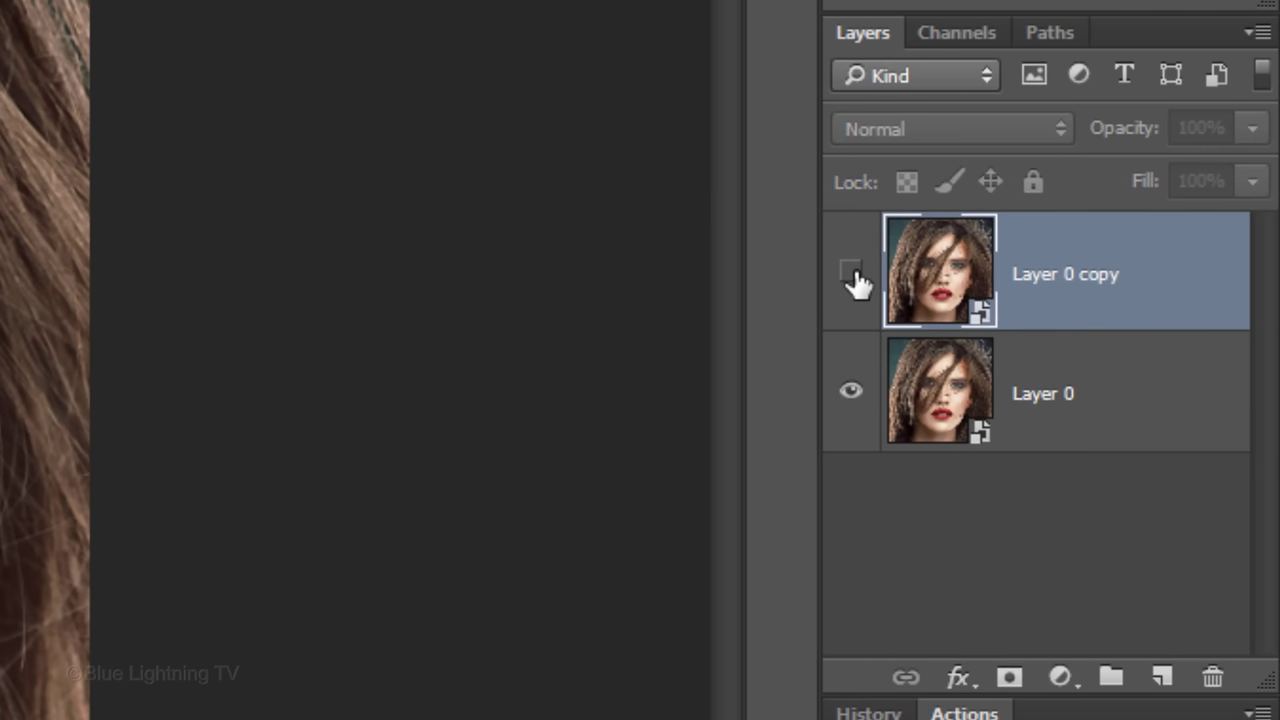
pyautogui.click(945, 400)
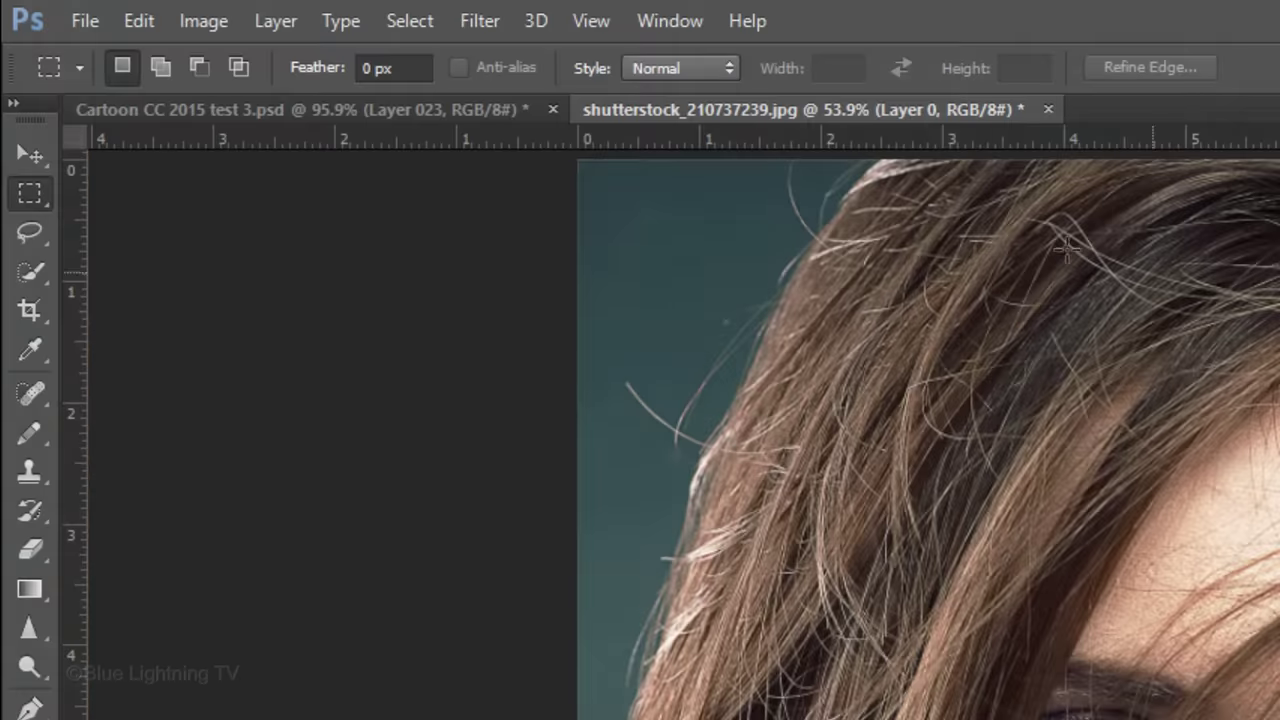
# - Apply a Surface Blur smart filter with Radius 40 to Layer 0
pyautogui.click(489, 20)
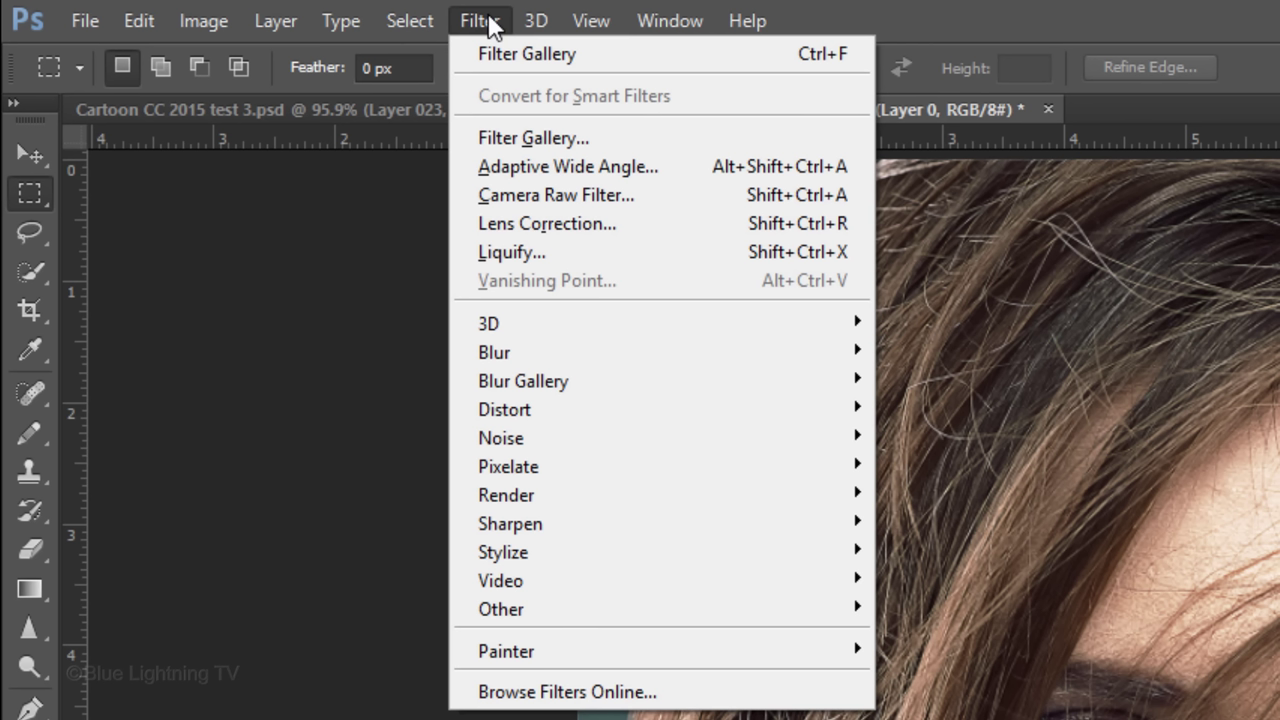
pyautogui.moveTo(480, 350)
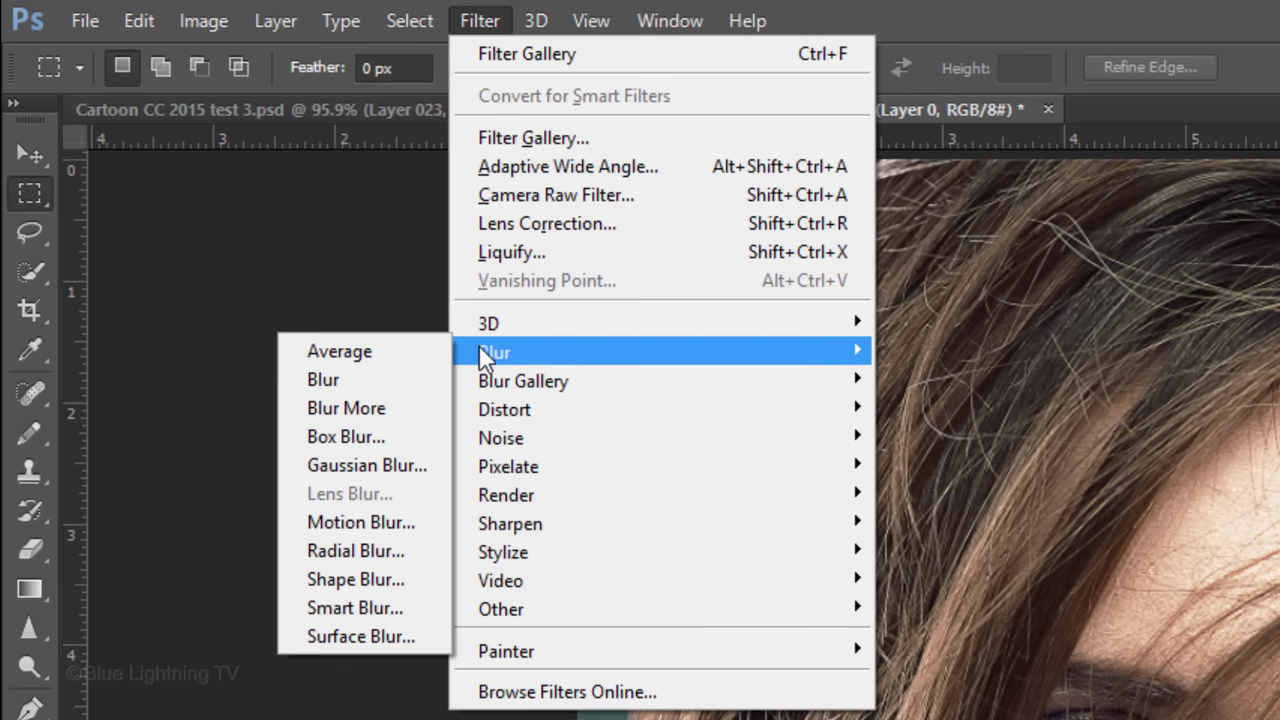
pyautogui.click(335, 637)
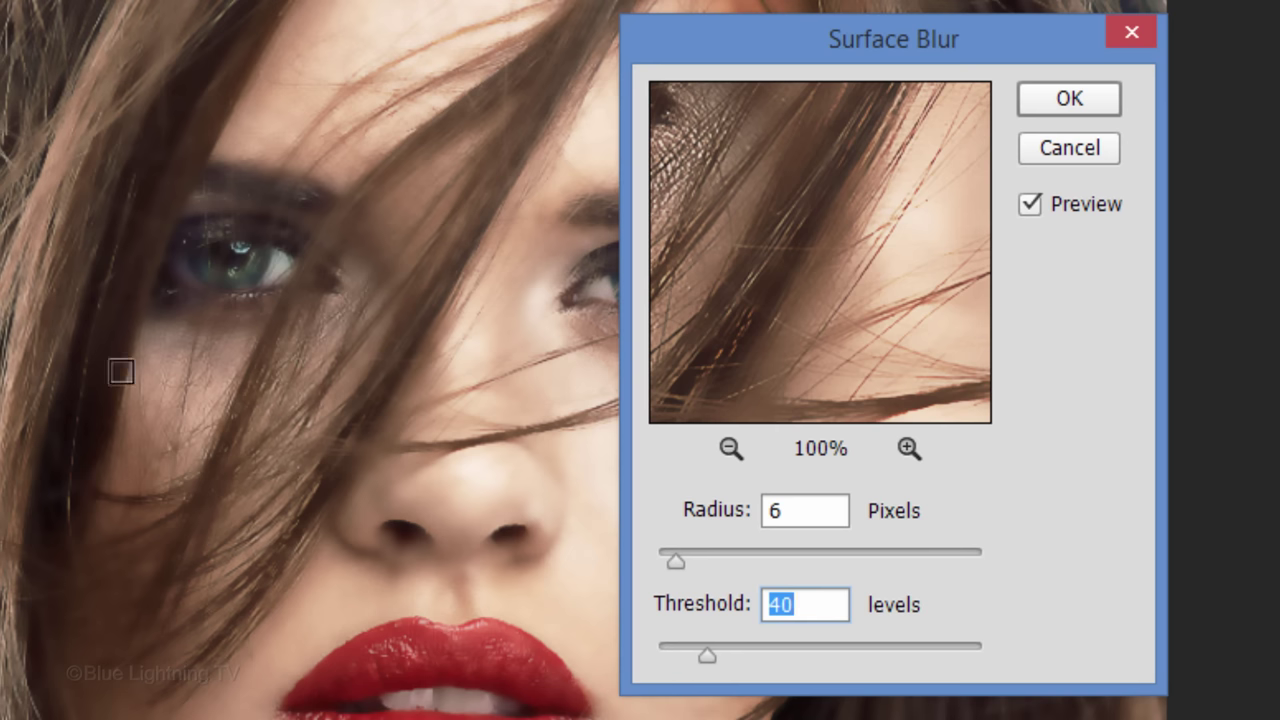
pyautogui.doubleClick(802, 522)
pyautogui.write('40')
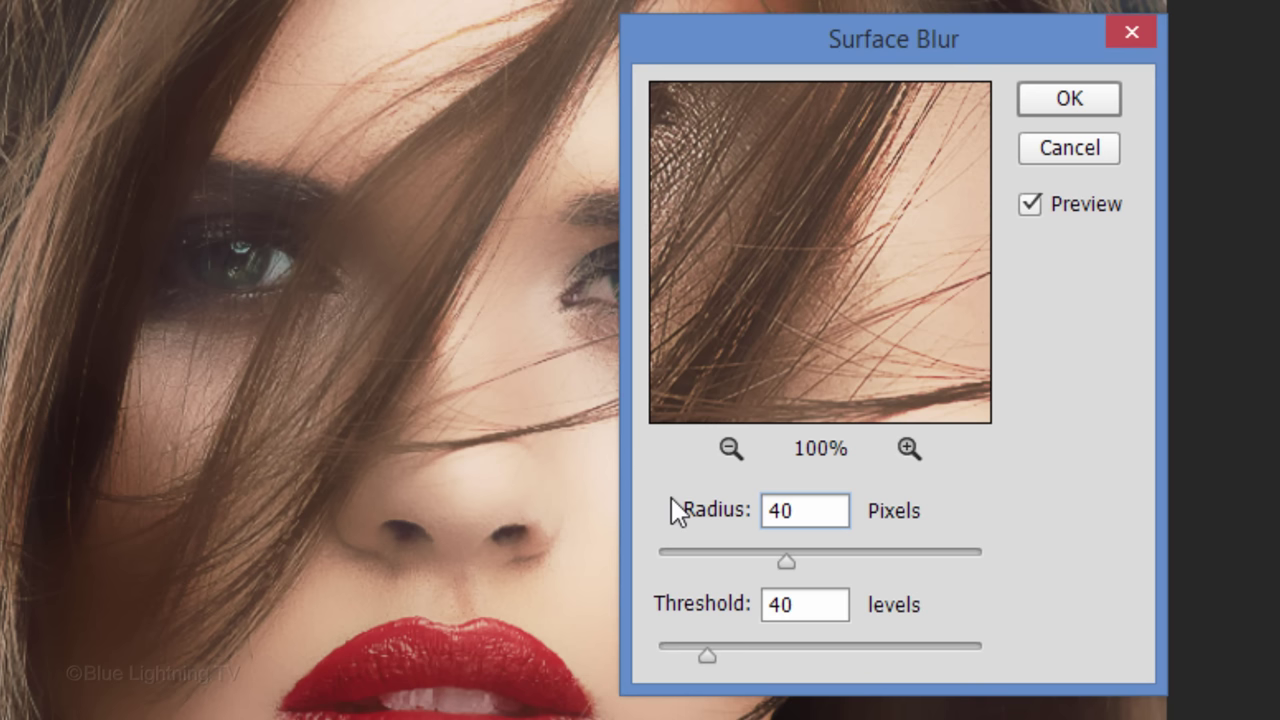
pyautogui.click(1077, 106)
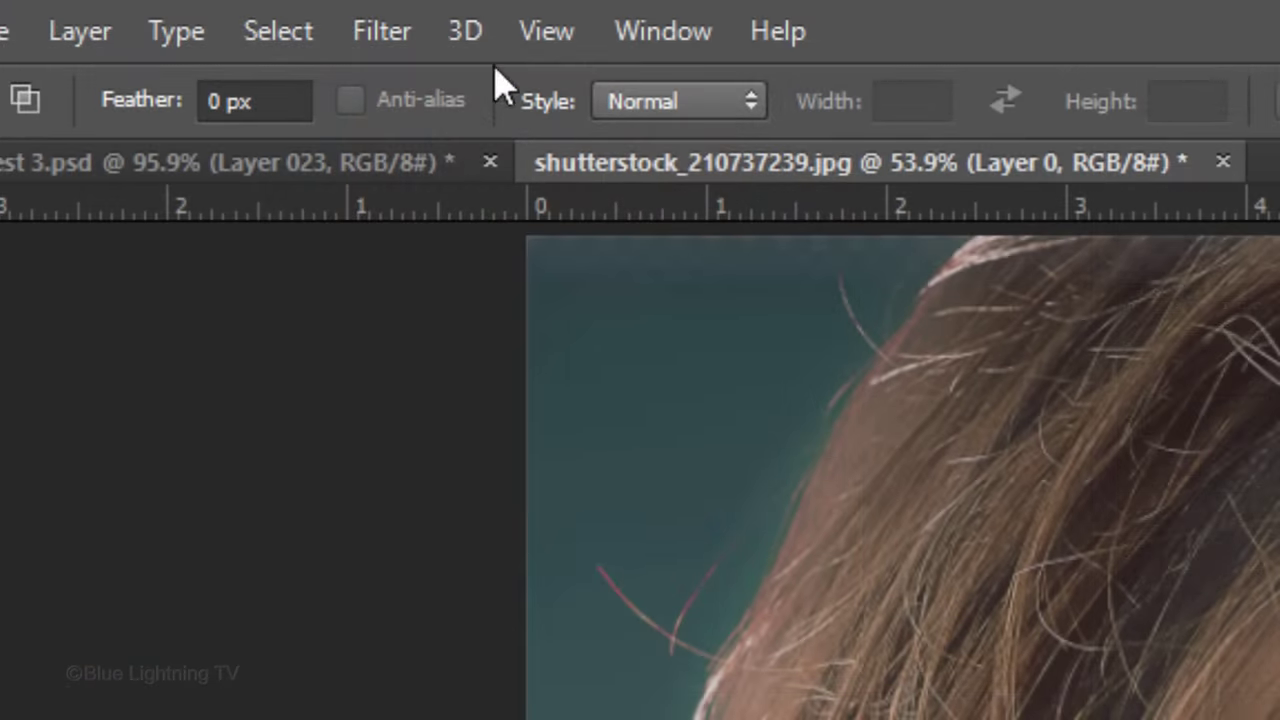
# - Apply Filter Gallery Poster Edges (10, 10, 6) to Layer 0, then show and select Layer 0 copy
pyautogui.click(216, 10)
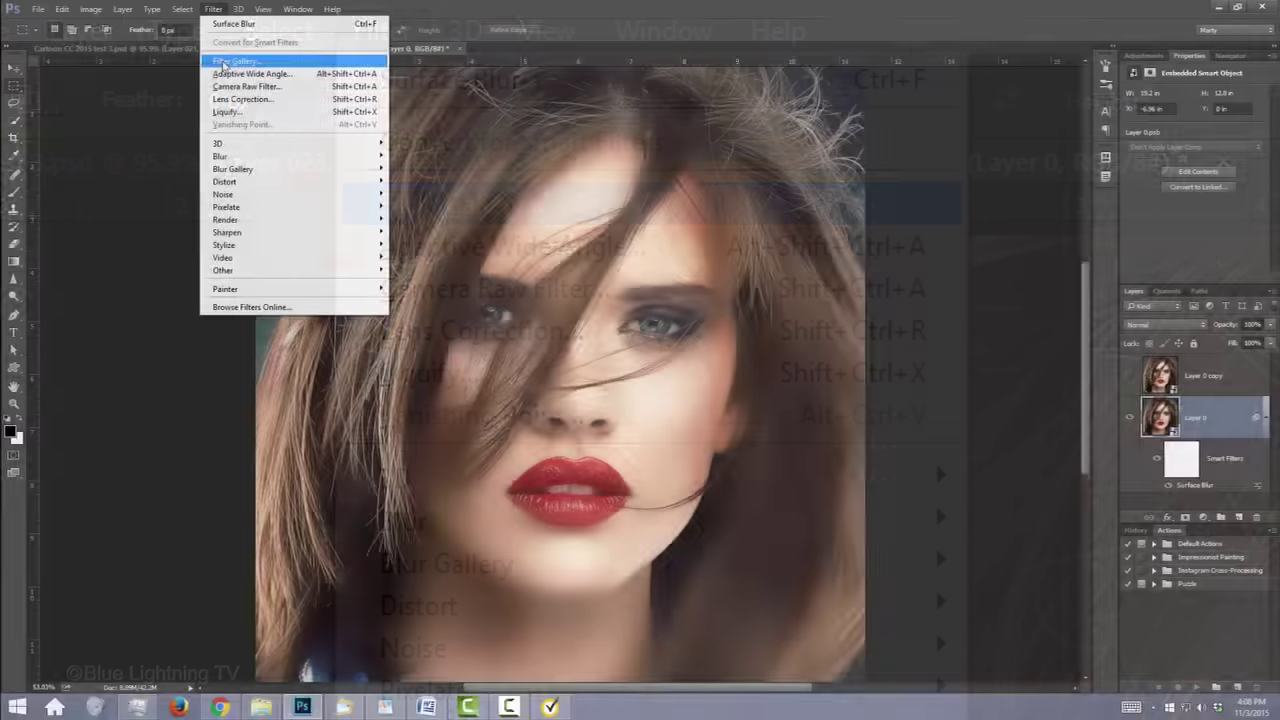
pyautogui.click(419, 204)
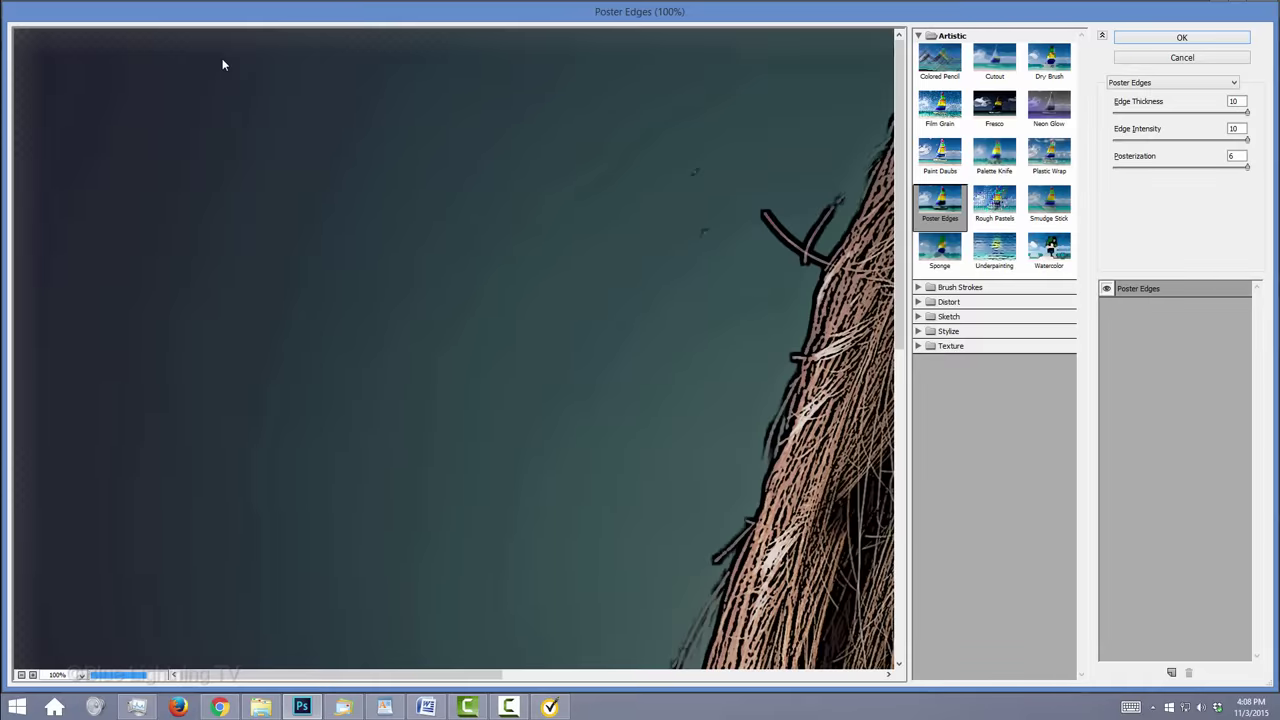
pyautogui.rightClick(206, 82)
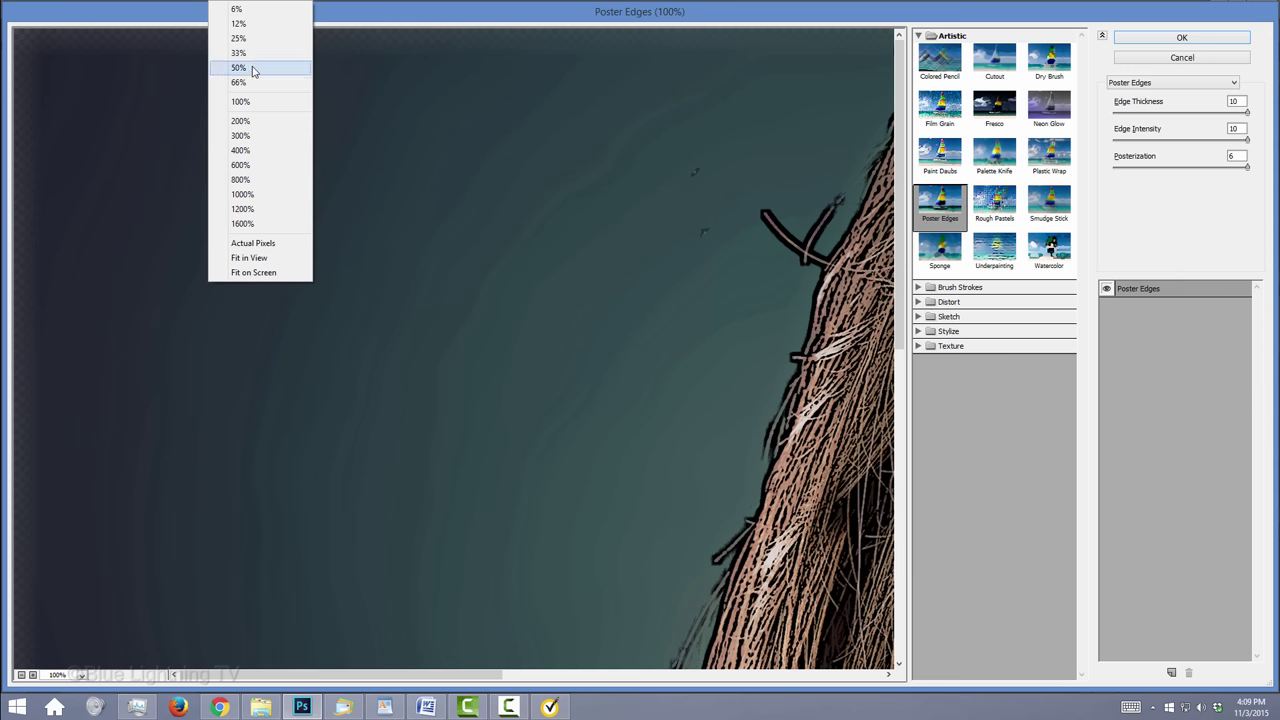
pyautogui.click(253, 70)
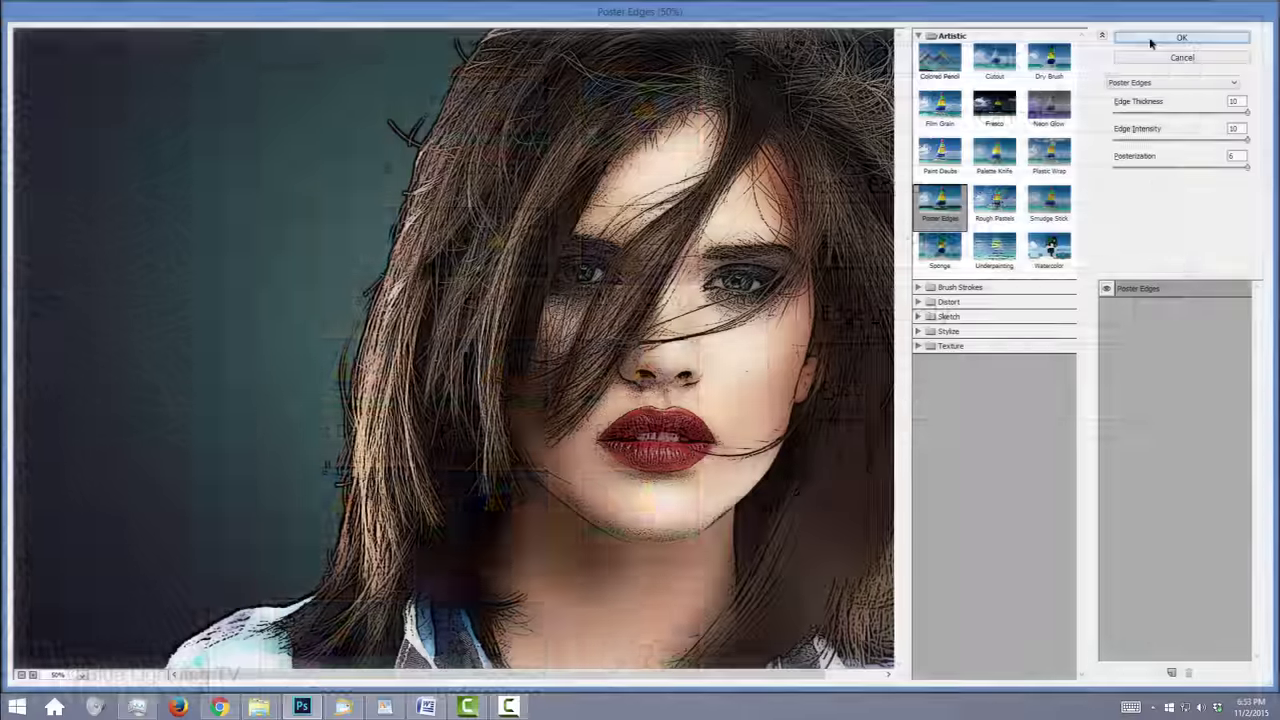
pyautogui.click(918, 55)
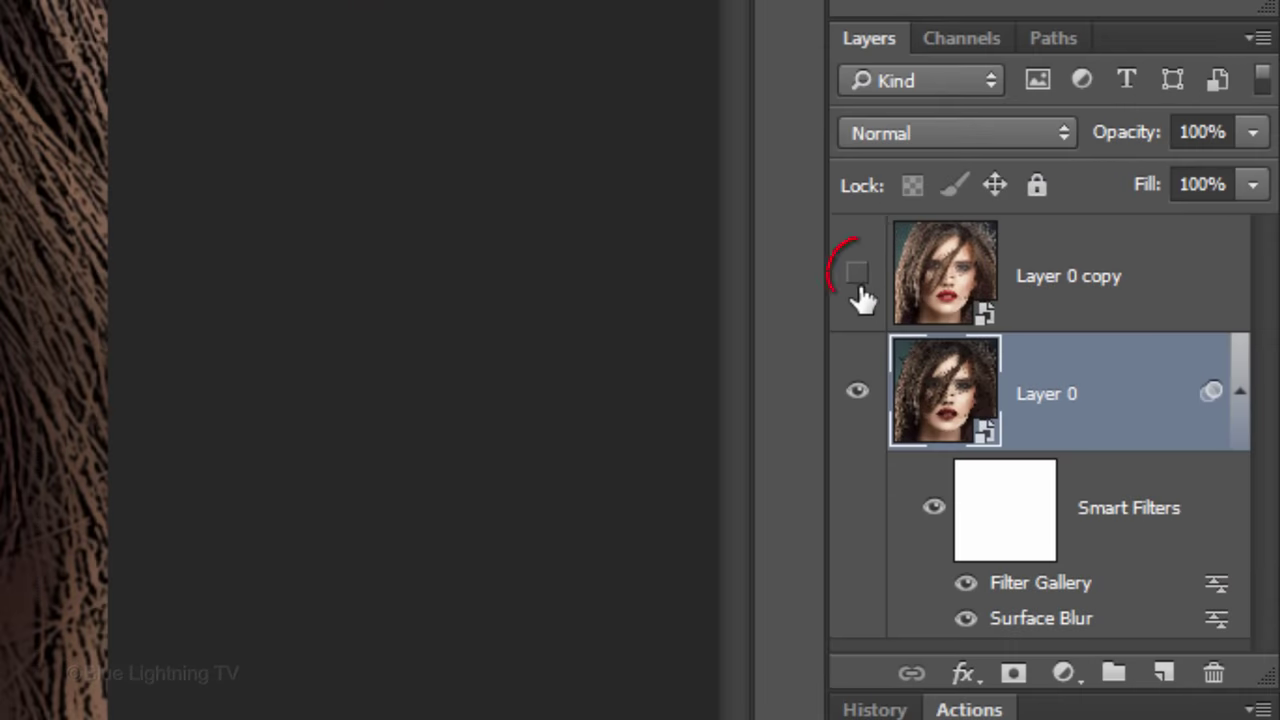
pyautogui.click(857, 272)
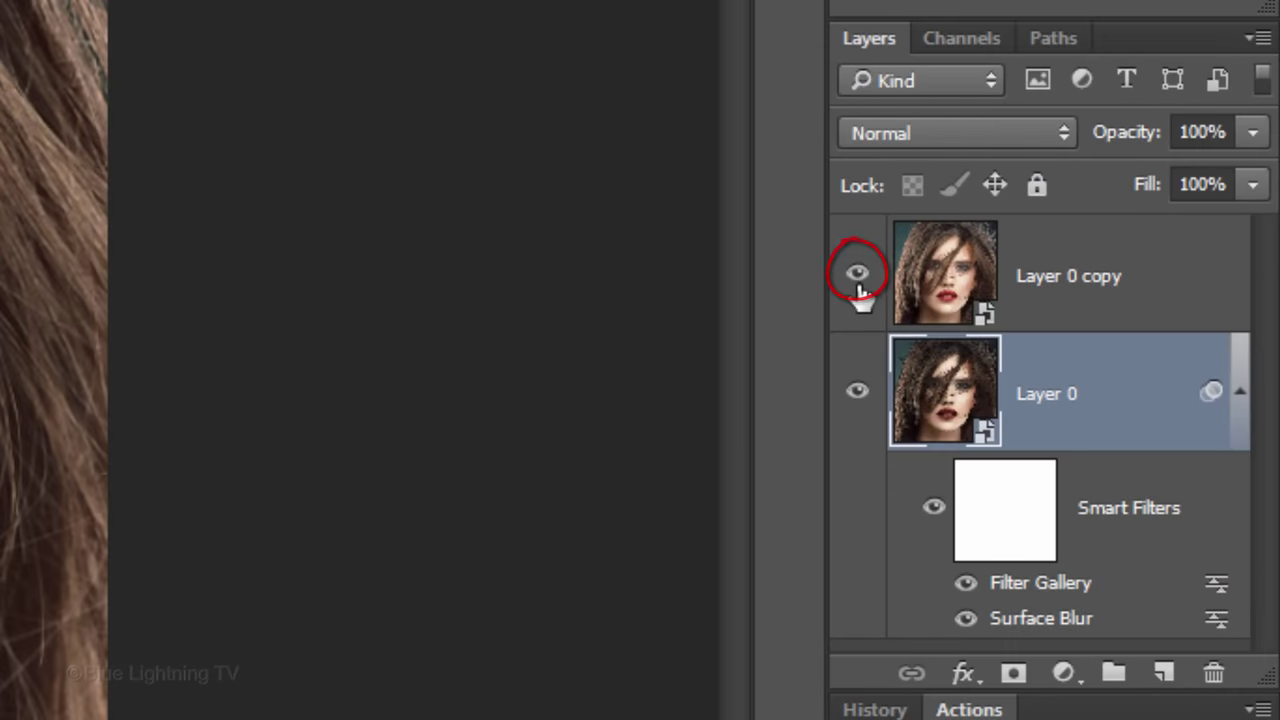
pyautogui.click(953, 291)
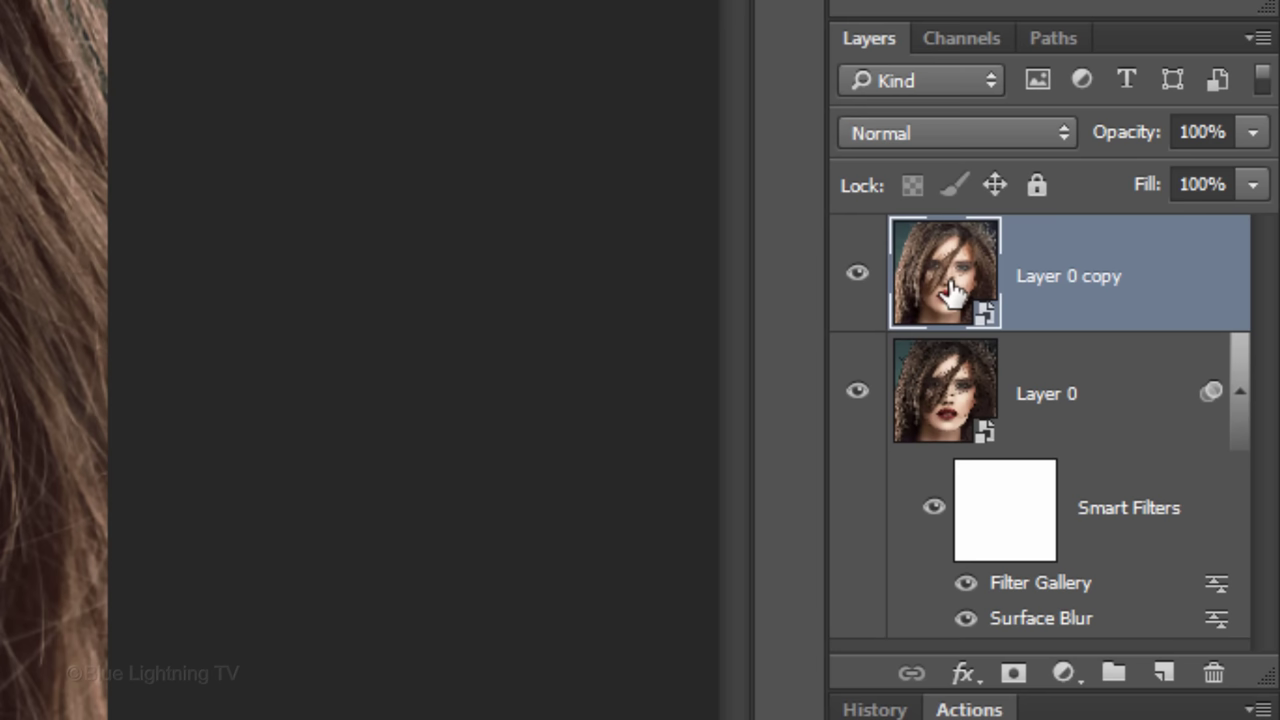
# - Set Layer 0 copy's blend mode to Color Dodge
pyautogui.click(942, 130)
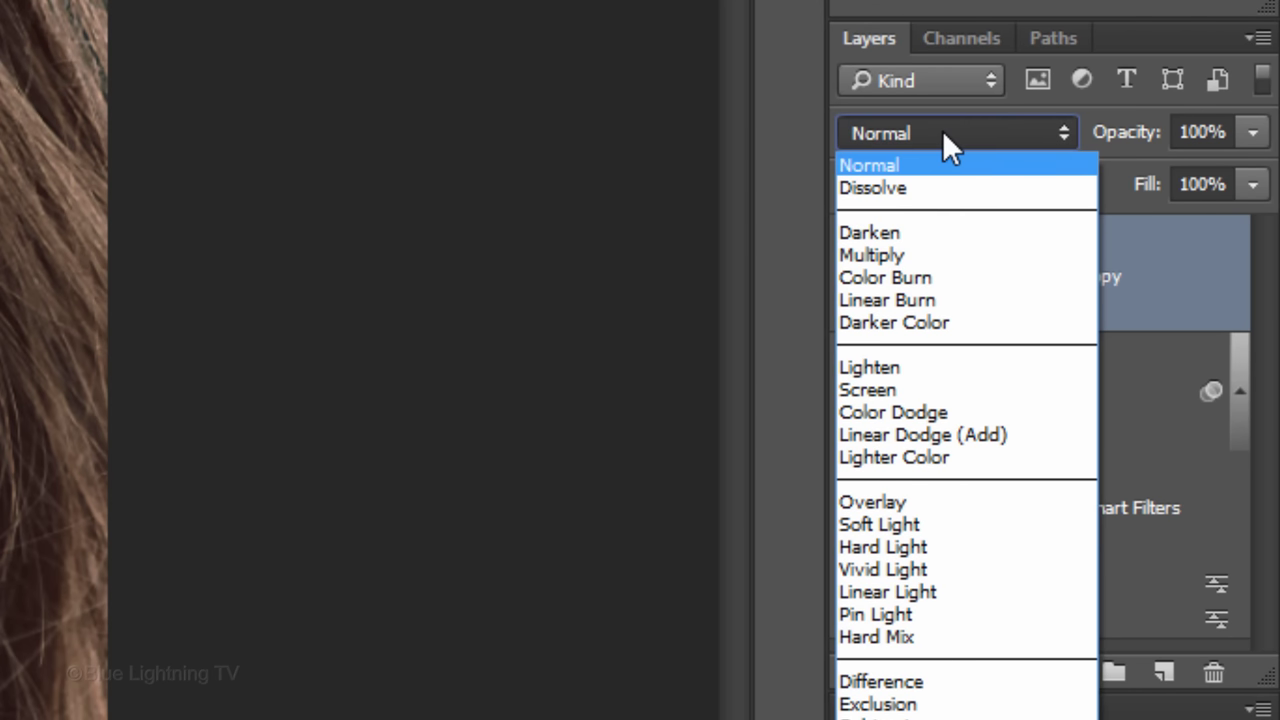
pyautogui.click(918, 418)
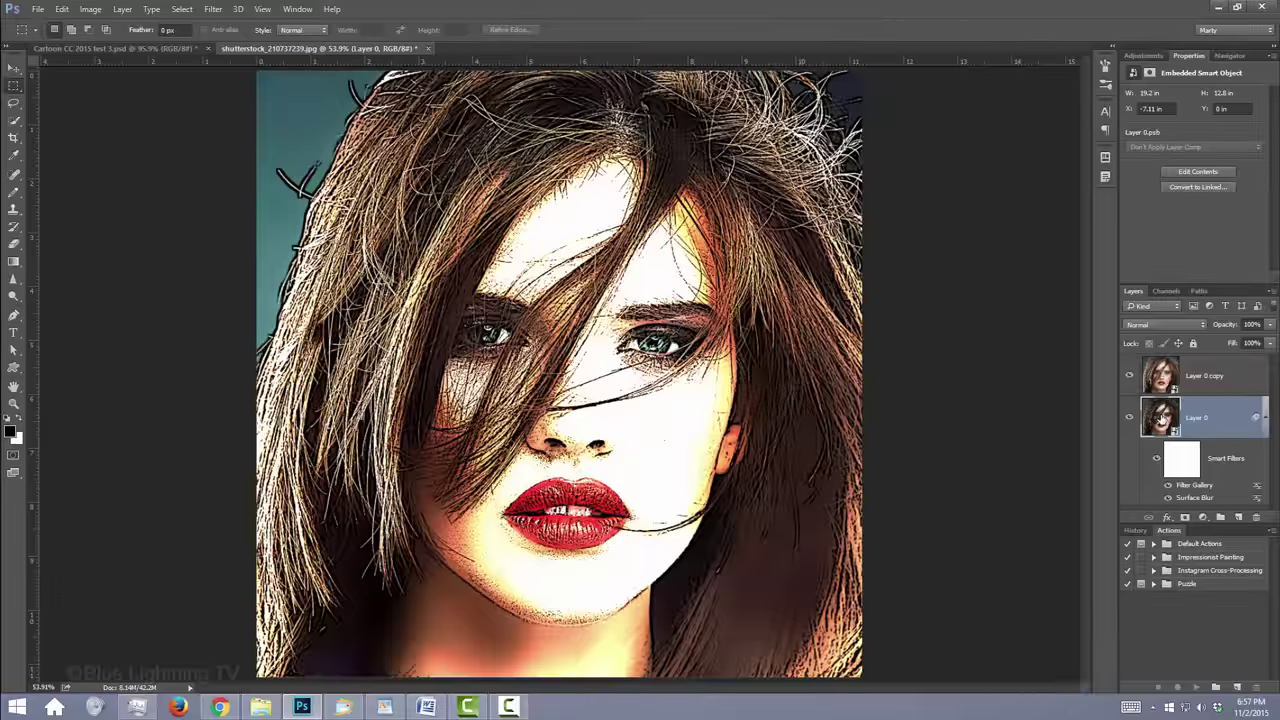
# - Open the Layer 0 smart object's source photo in its own Layer 013.psb tab
pyautogui.doubleClick(943, 390)
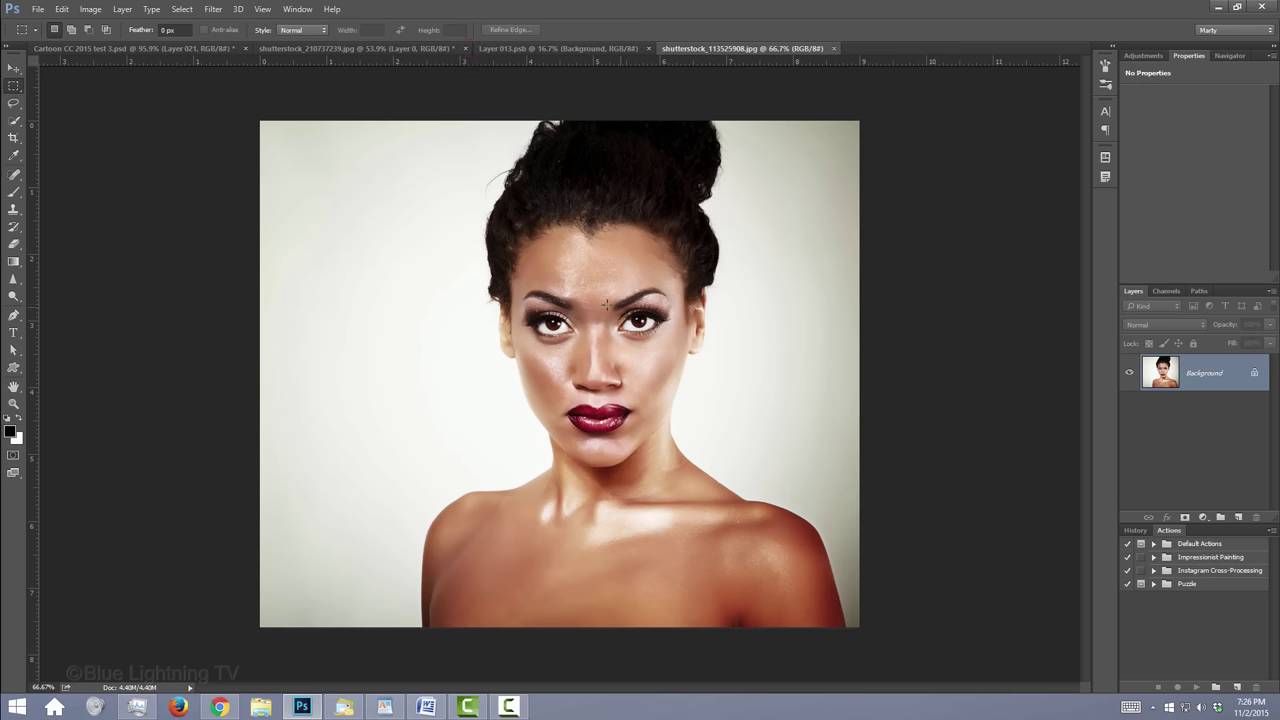
# - Drag the new portrait photo into the Layer 013.psb document with the Move tool
pyautogui.press('v')
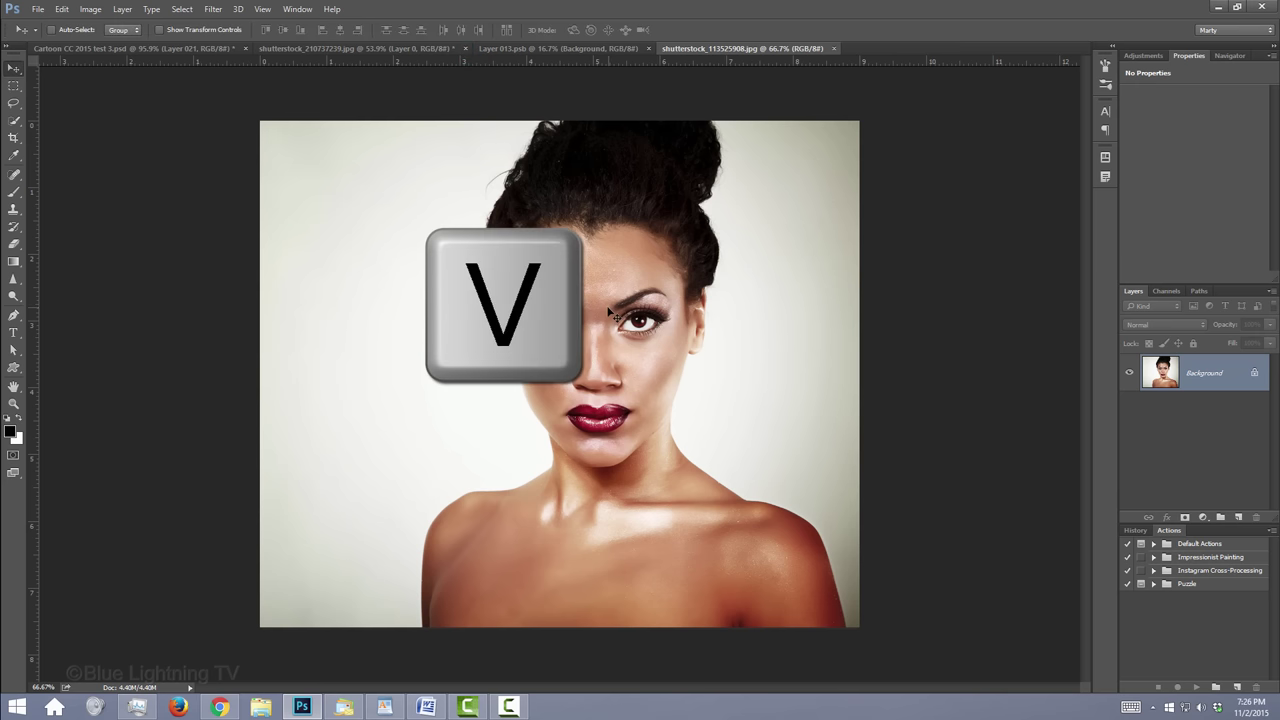
pyautogui.click(602, 49)
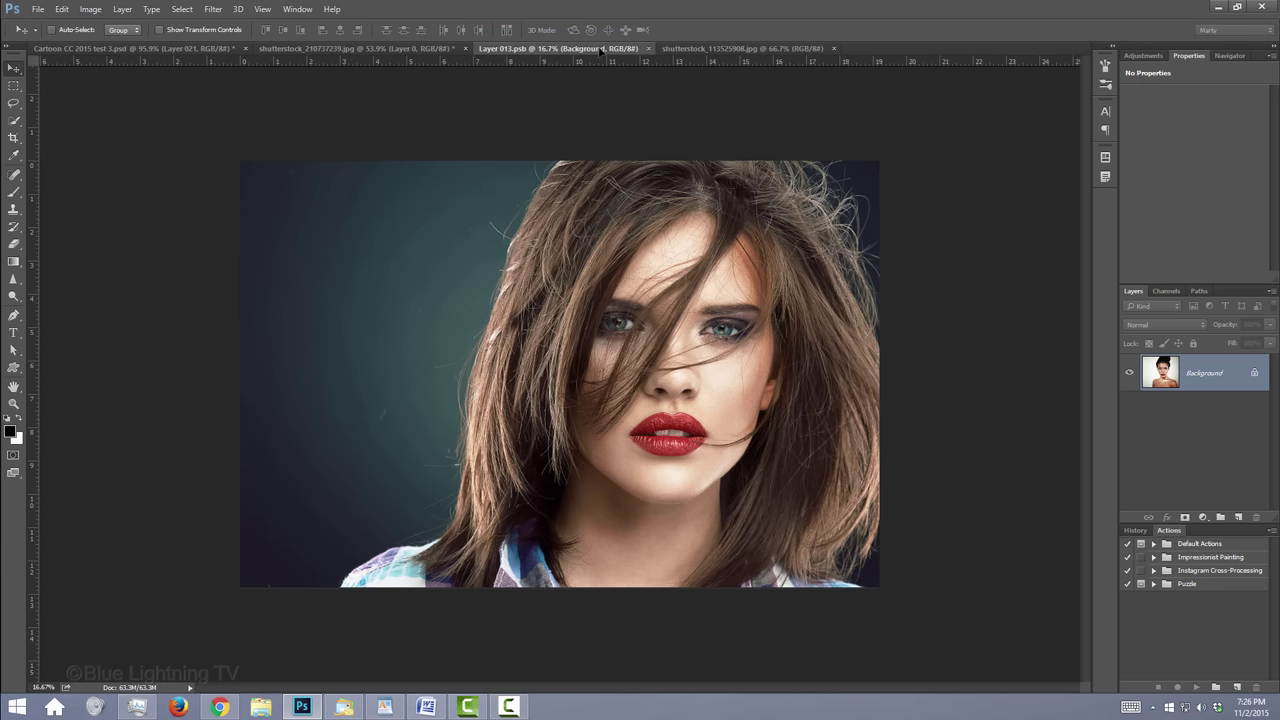
pyautogui.moveTo(602, 49); pyautogui.dragTo(617, 370)
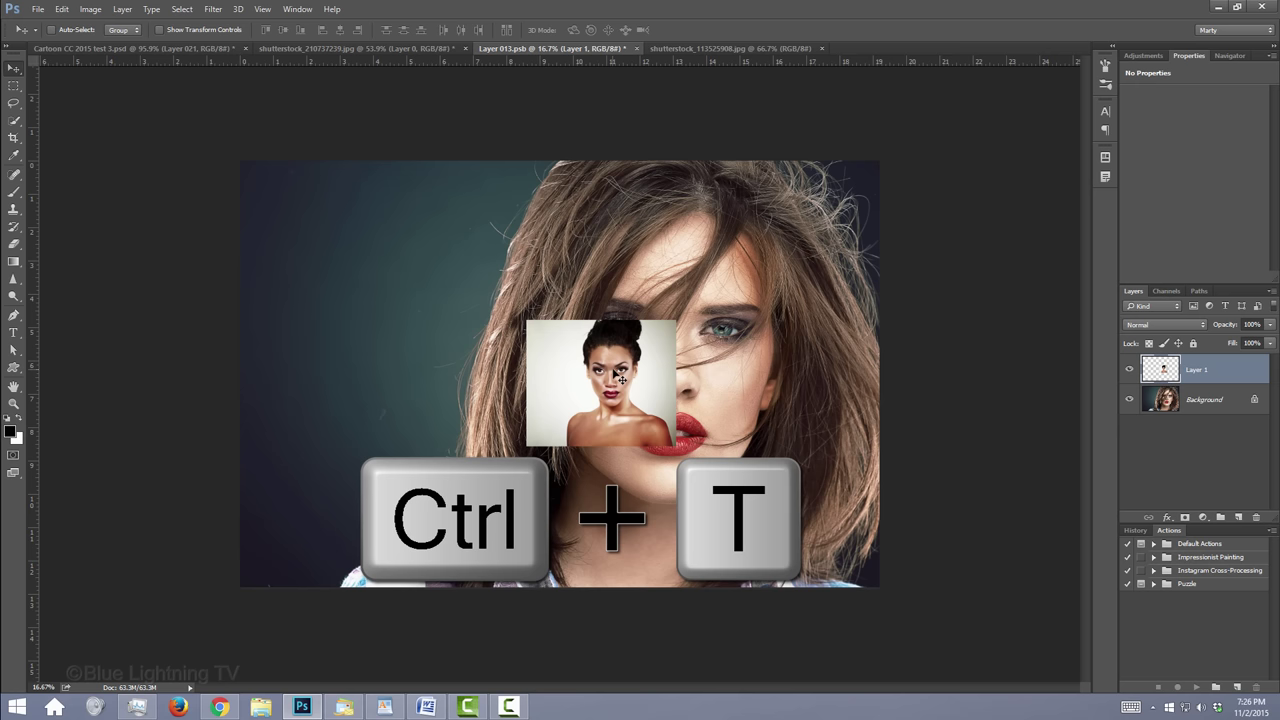
# - Scale the new portrait up to about 374% and nudge it to cover the canvas
pyautogui.hotkey('ctrl', 't')
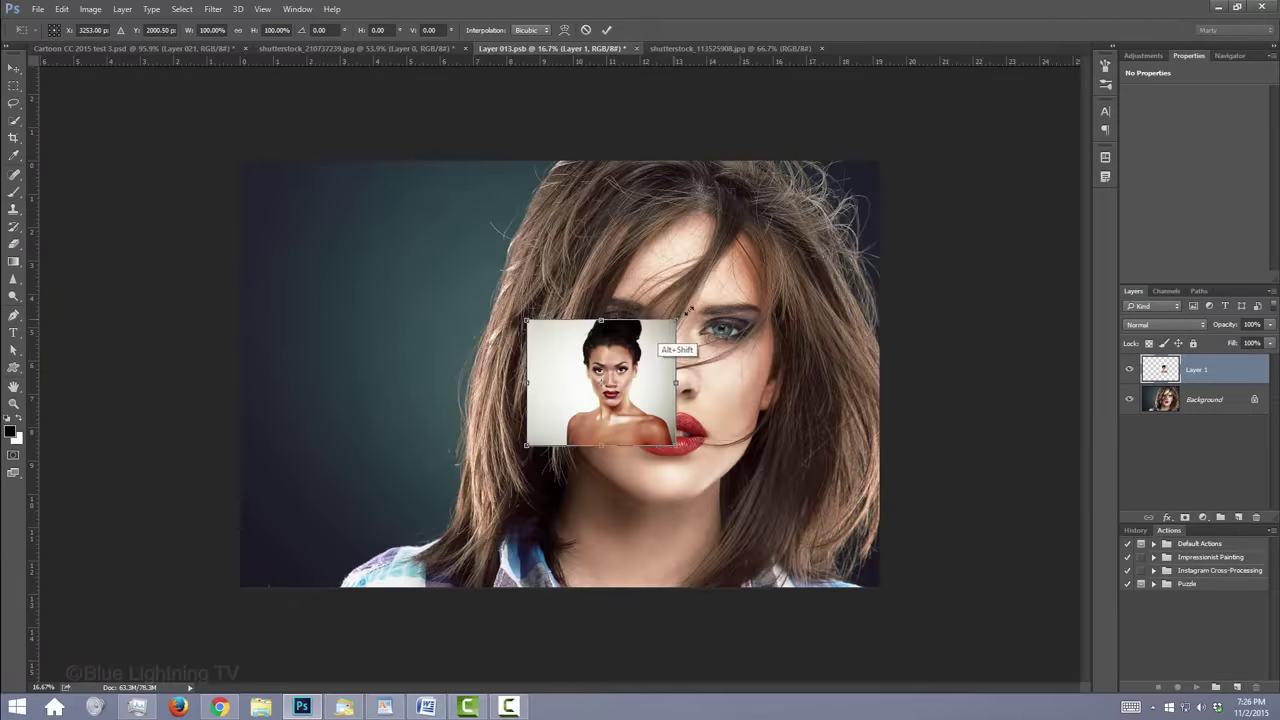
pyautogui.moveTo(686, 320); pyautogui.dragTo(881, 146)
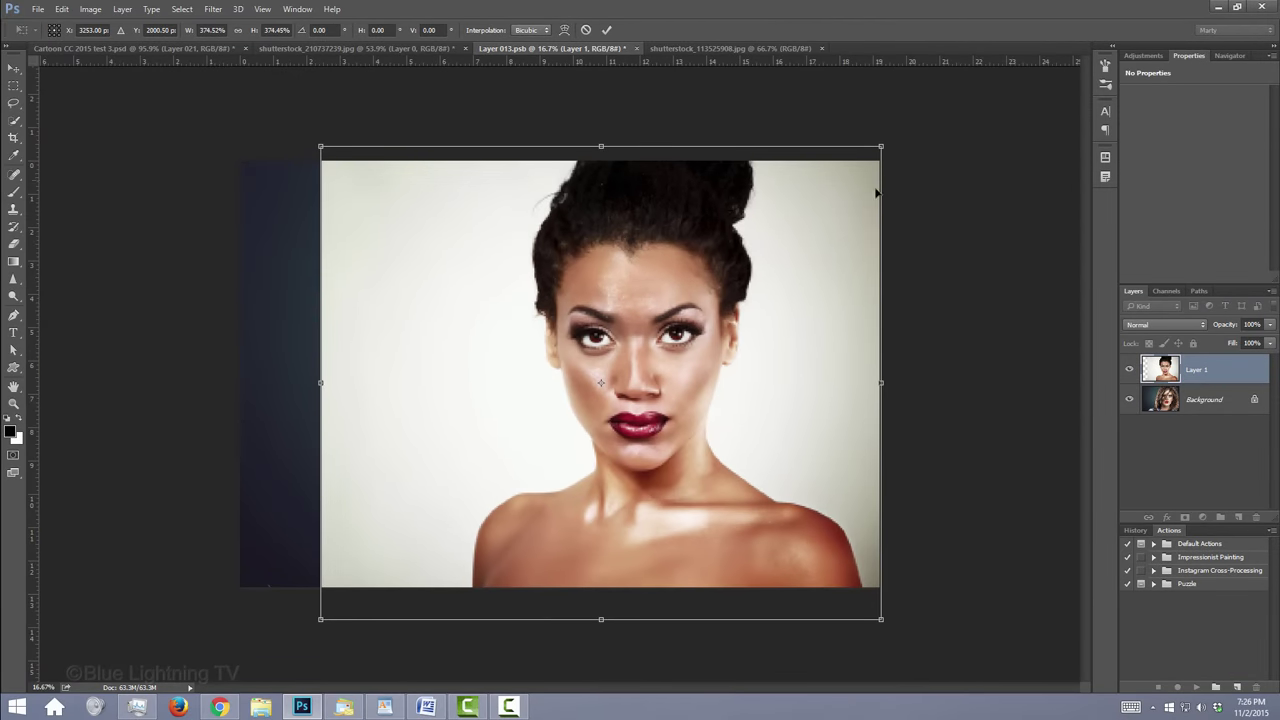
pyautogui.moveTo(825, 224); pyautogui.dragTo(836, 222)
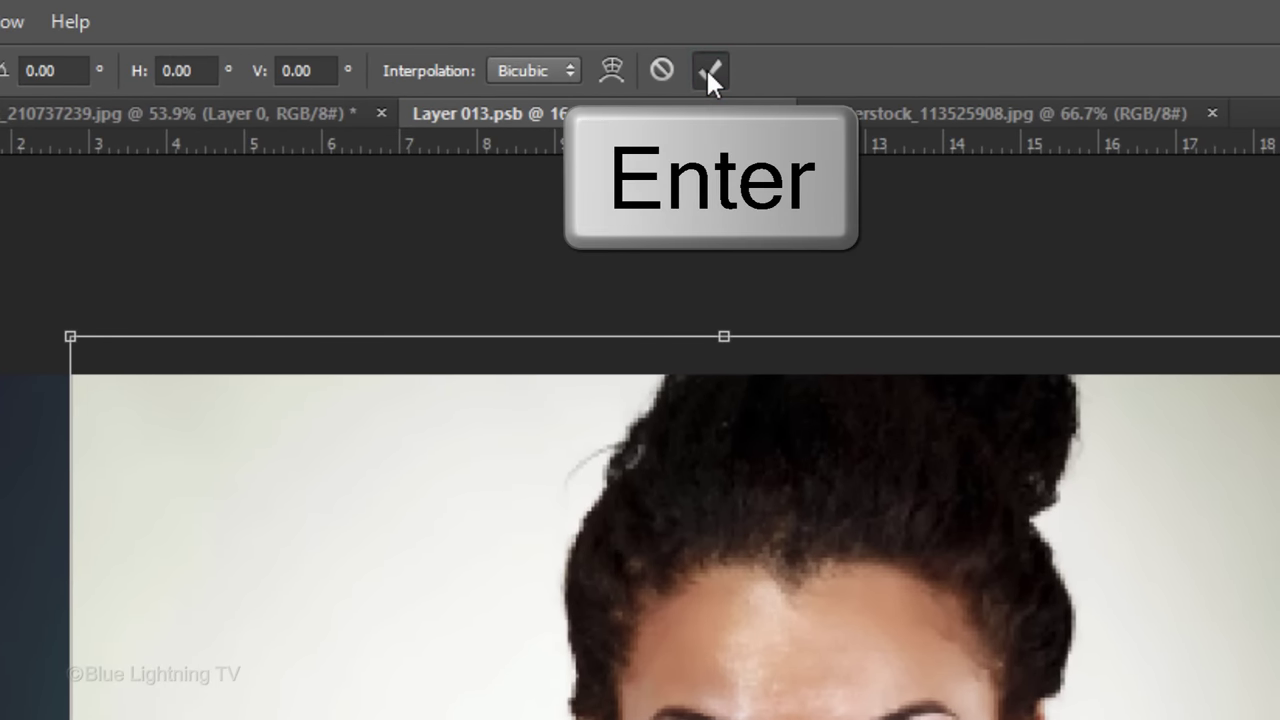
pyautogui.press('Return')
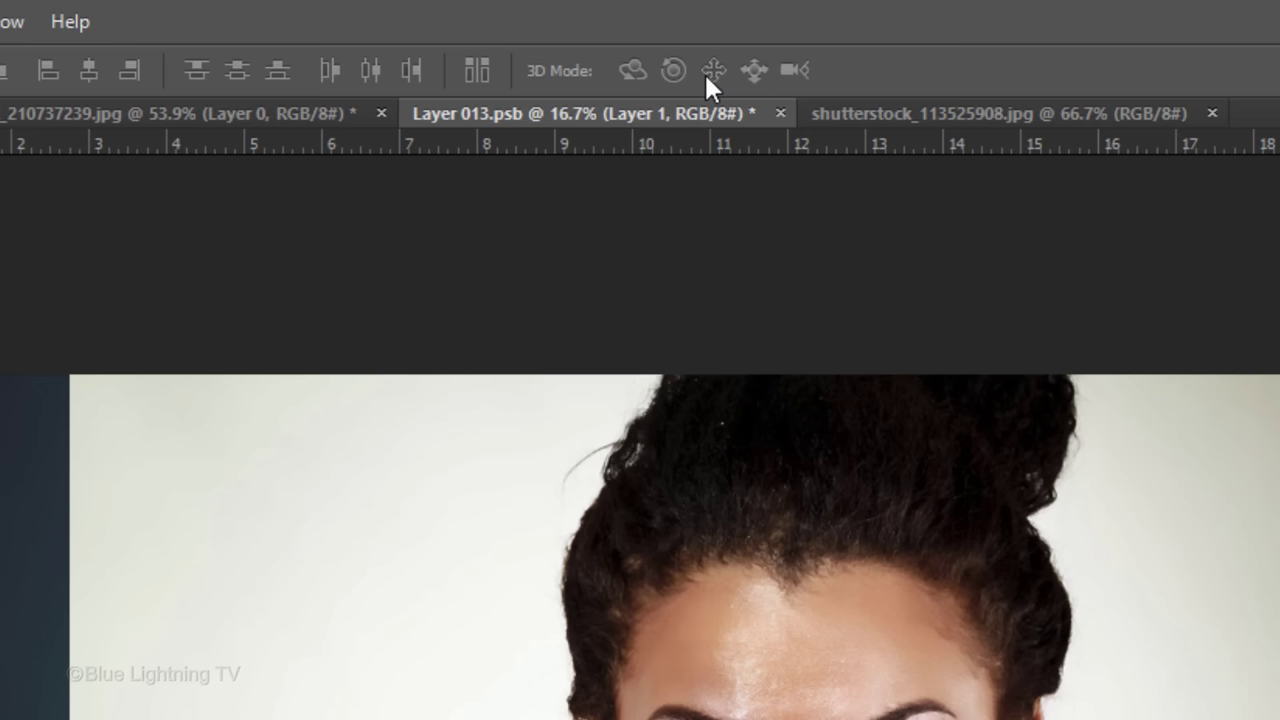
# - Close Layer 013.psb, saving the changes to update the smart object
pyautogui.click(781, 112)
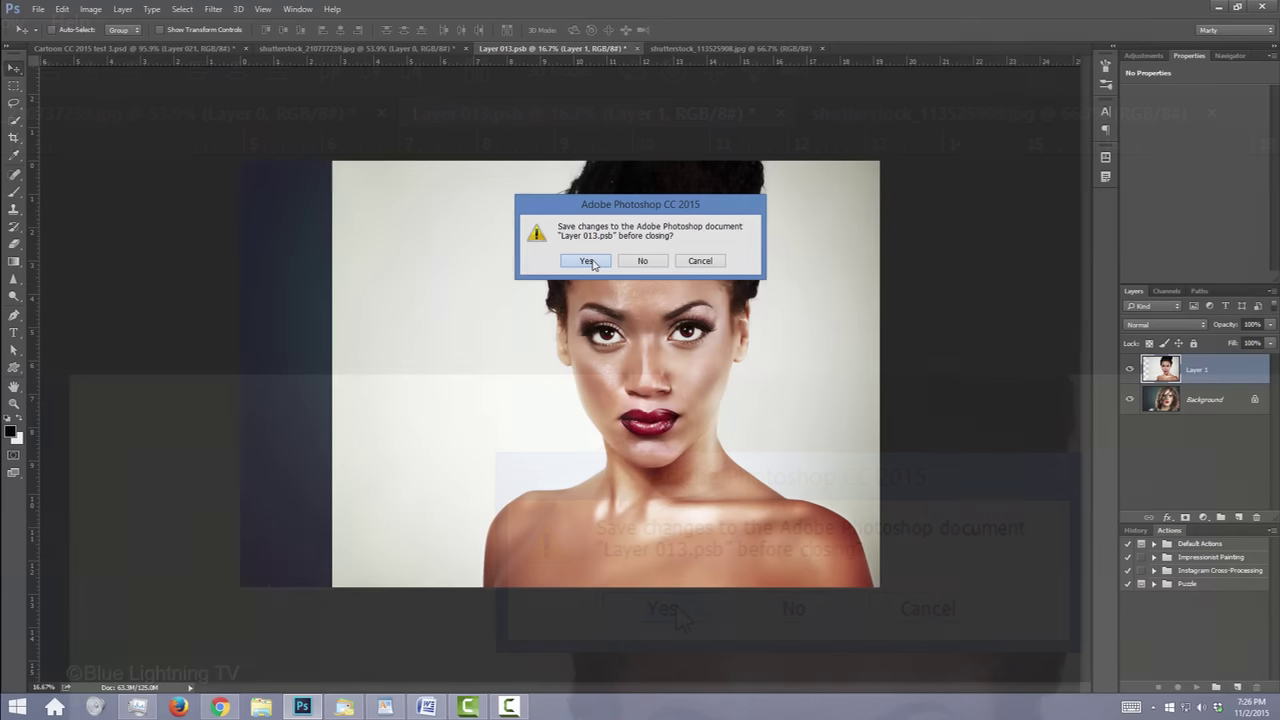
pyautogui.click(677, 606)
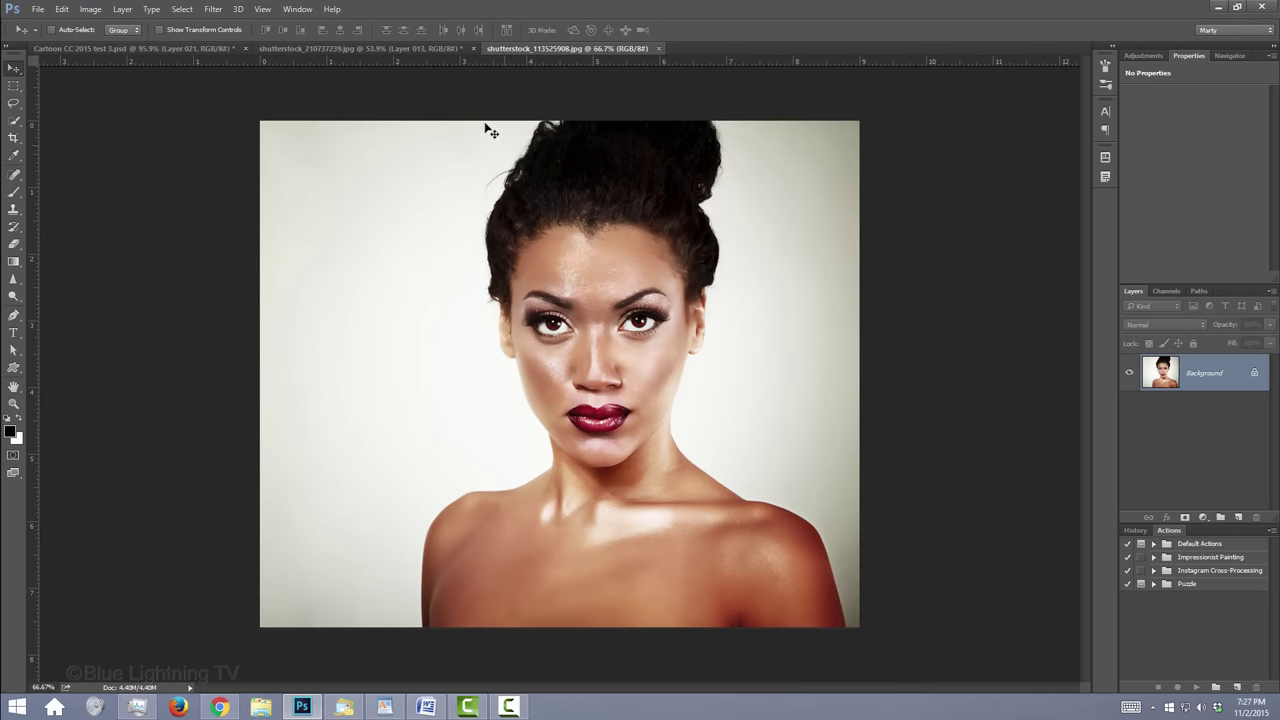
# - In the cartoon document, move both Layer 013 layers right and scale them to 105%
pyautogui.click(437, 50)
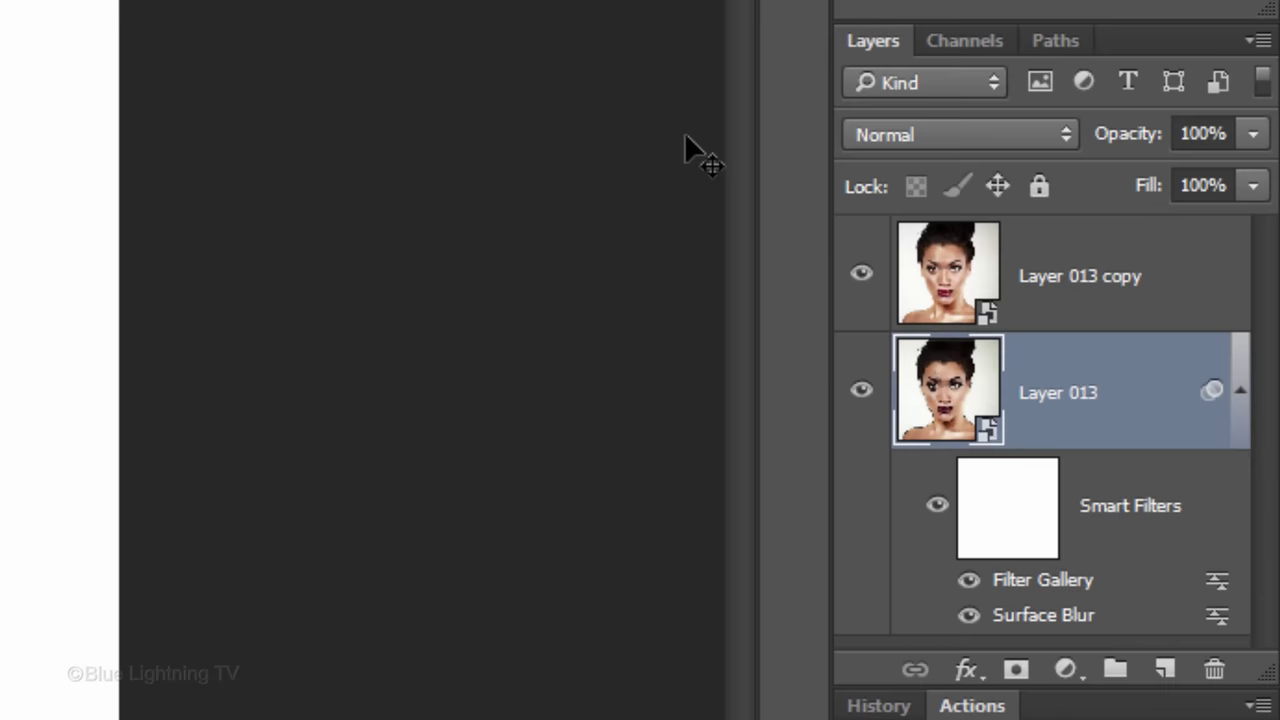
pyautogui.keyDown('shift'); pyautogui.click(1160, 378); pyautogui.keyUp('shift')
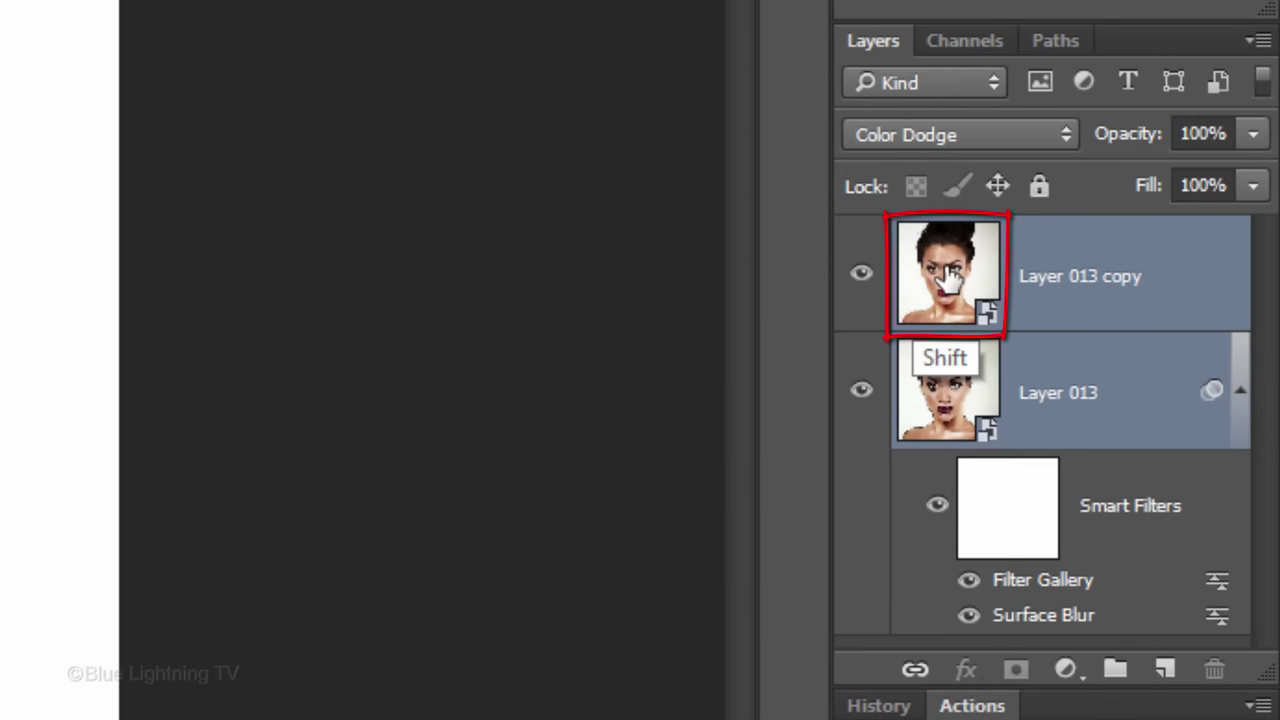
pyautogui.hotkey('ctrl', 't')
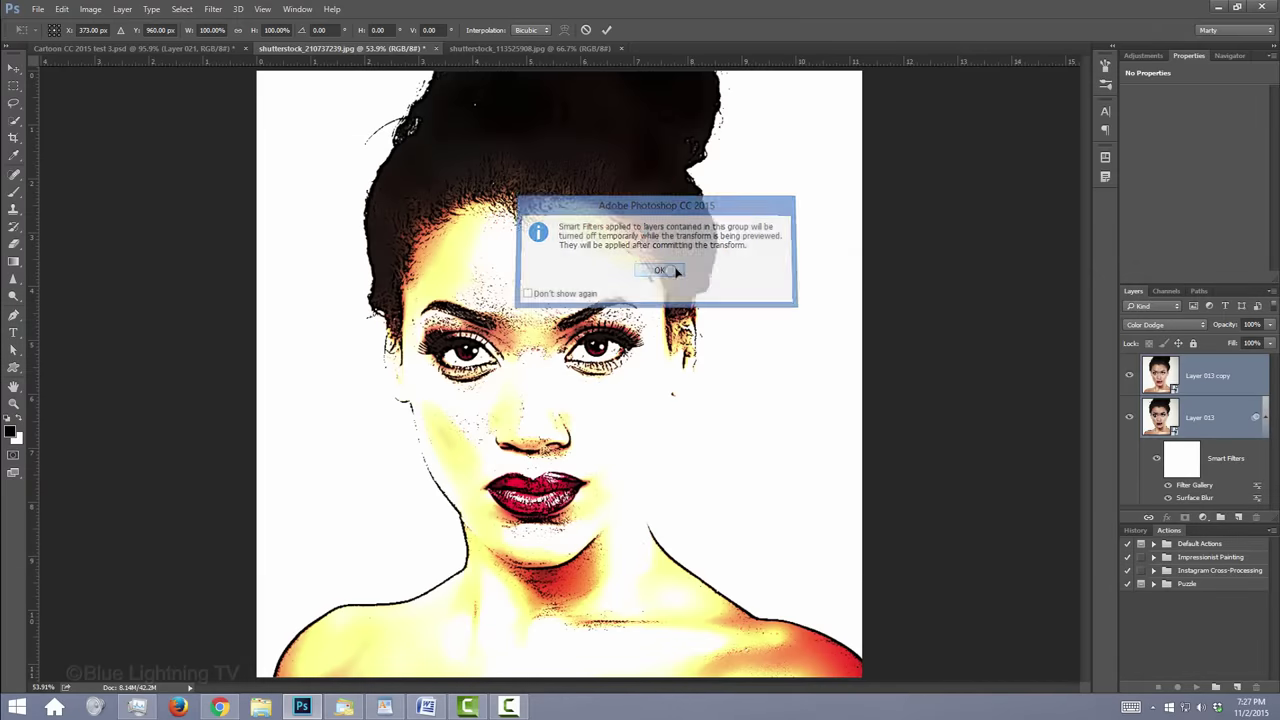
pyautogui.click(695, 416)
pyautogui.moveTo(677, 270); pyautogui.dragTo(704, 271)
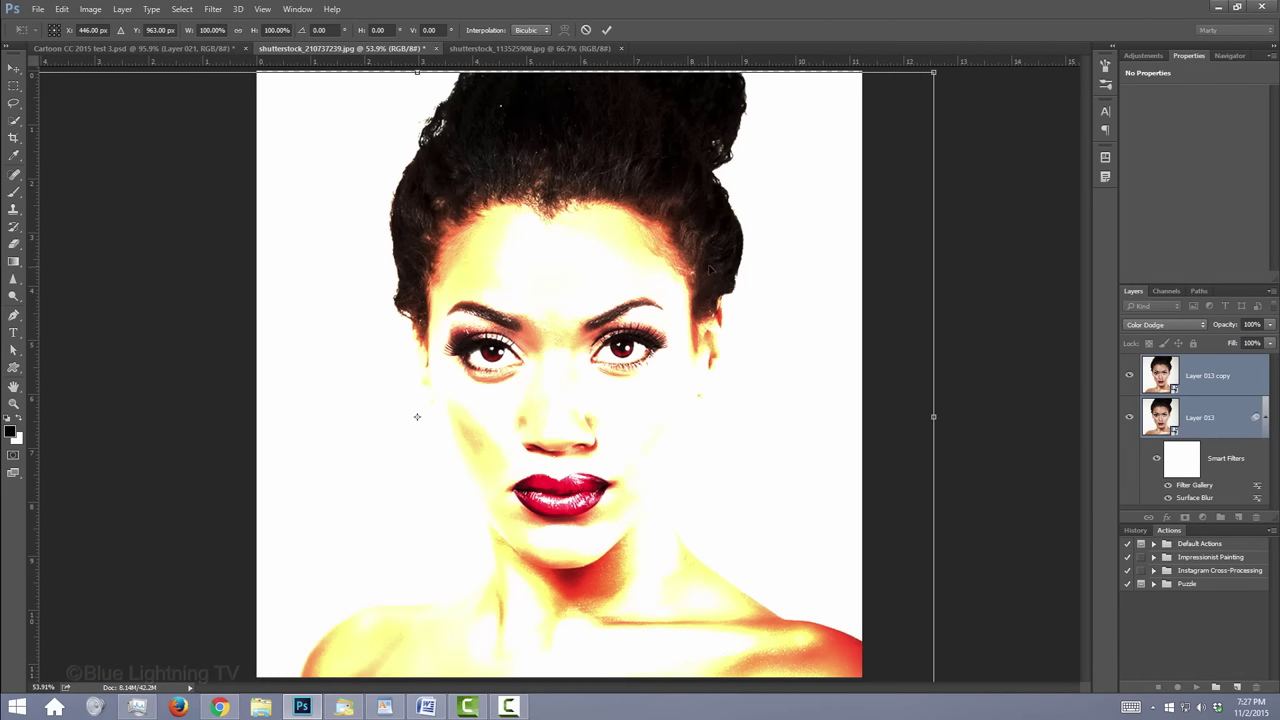
pyautogui.moveTo(924, 78); pyautogui.dragTo(950, 61)
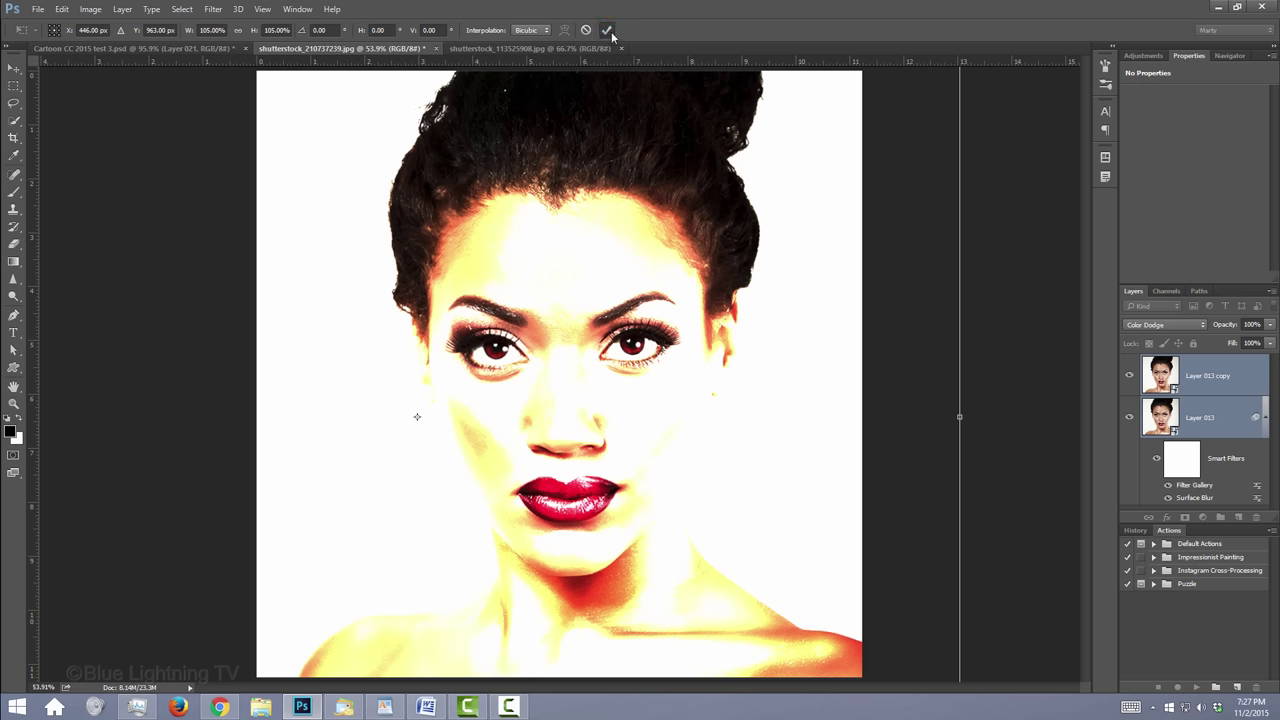
pyautogui.press('Return')
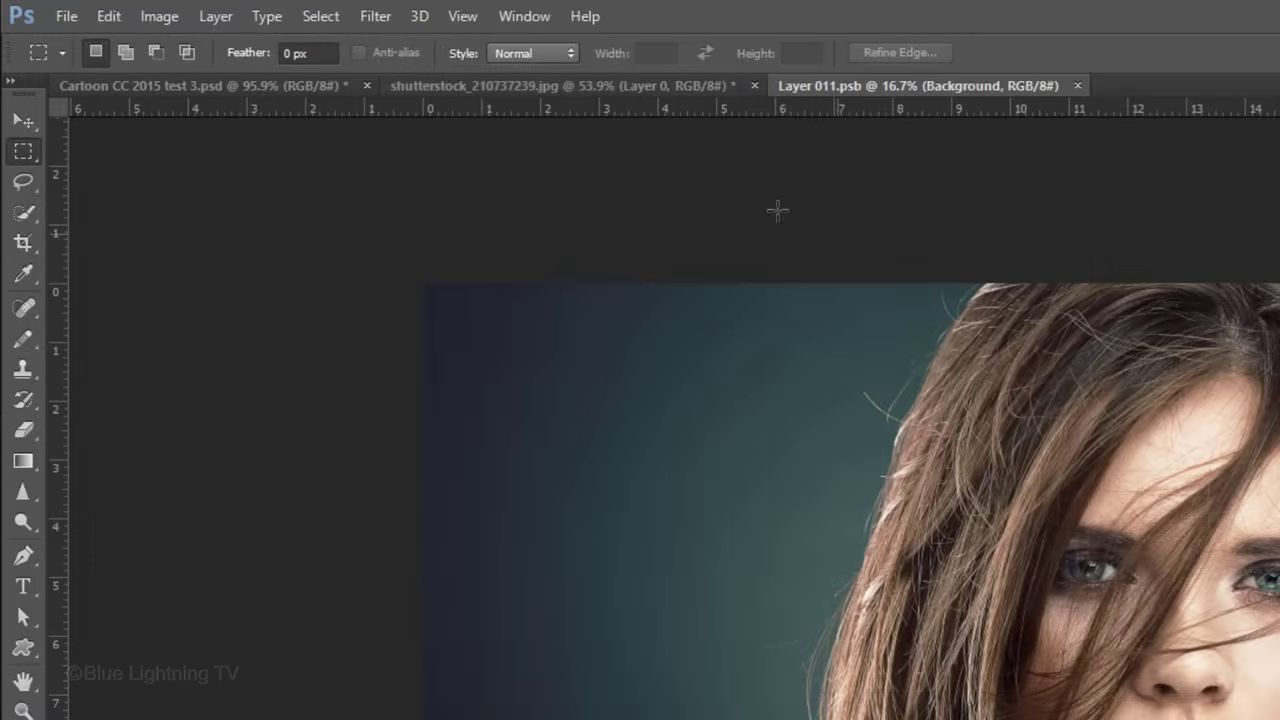
# - Place shutterstock_113525908 as an embedded image in Layer 011.psb
pyautogui.click(37, 12)
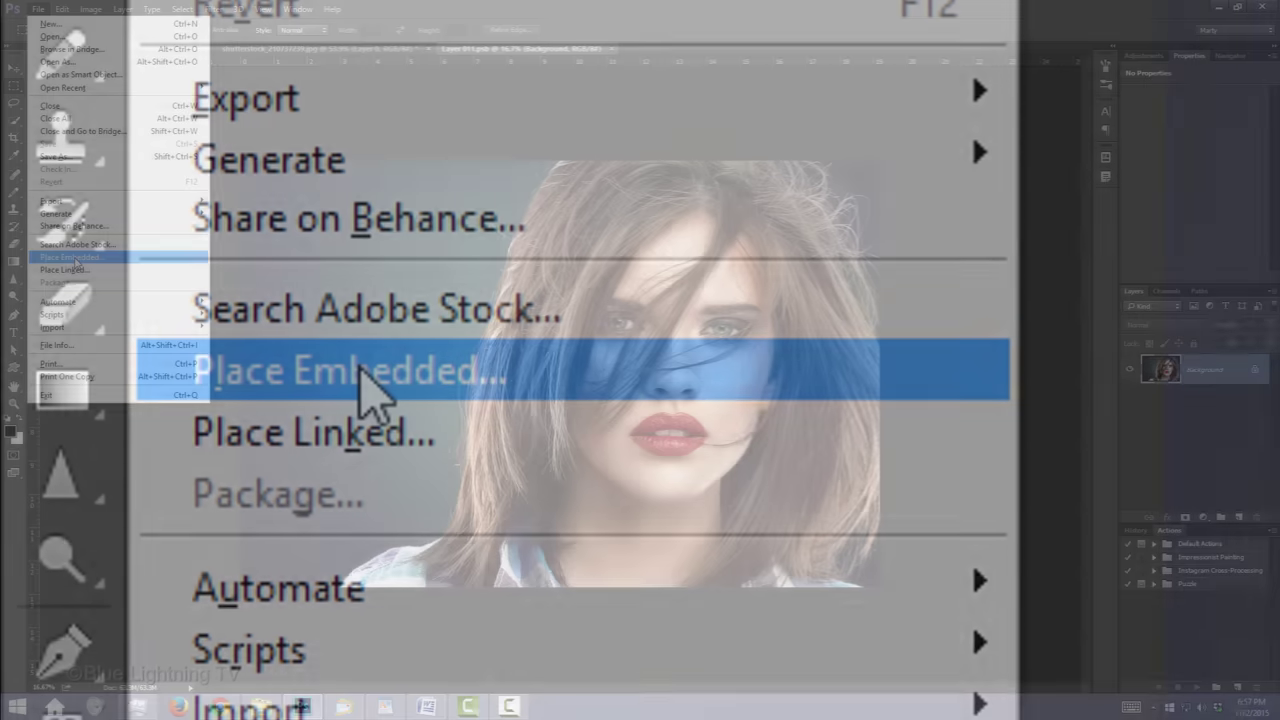
pyautogui.click(365, 385)
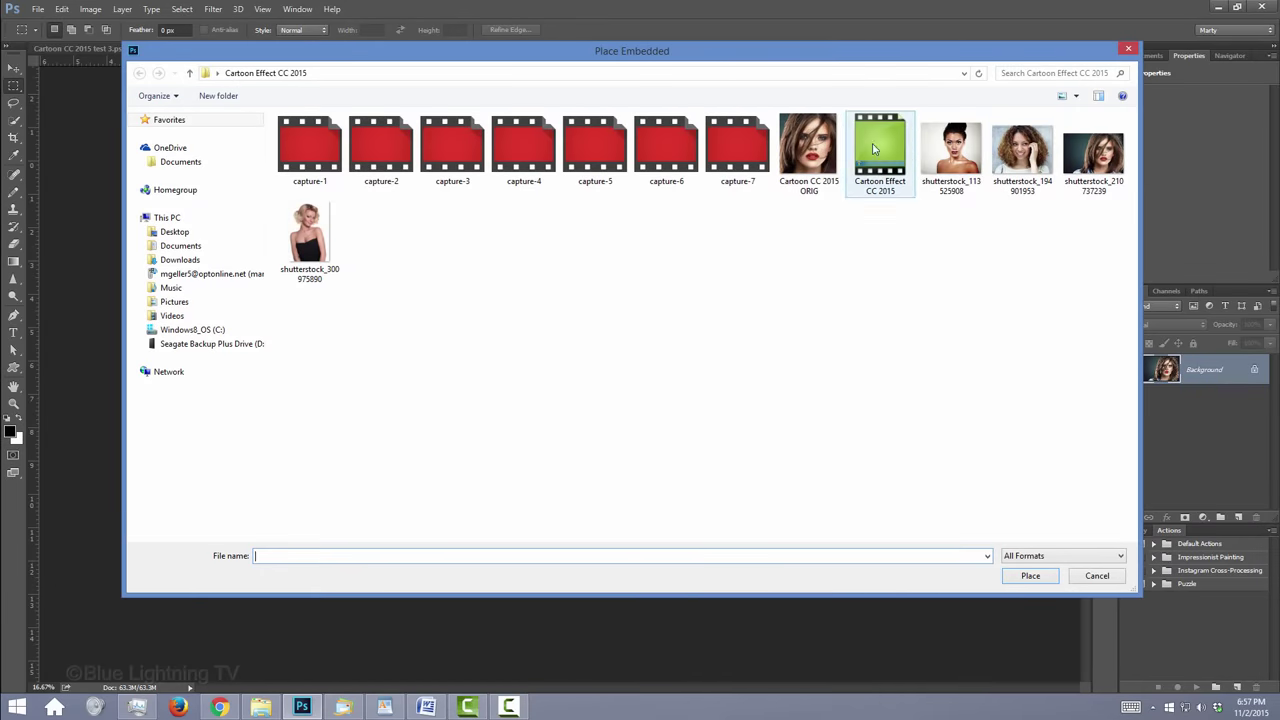
pyautogui.click(955, 145)
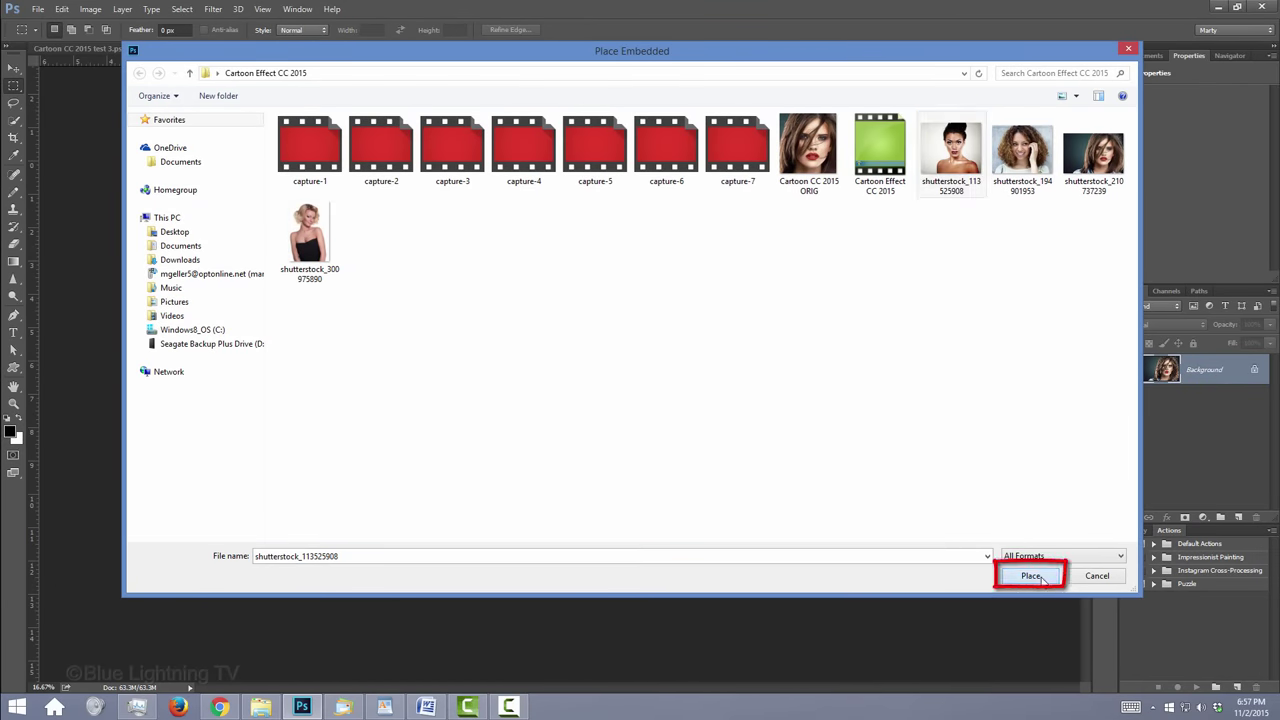
pyautogui.click(1031, 576)
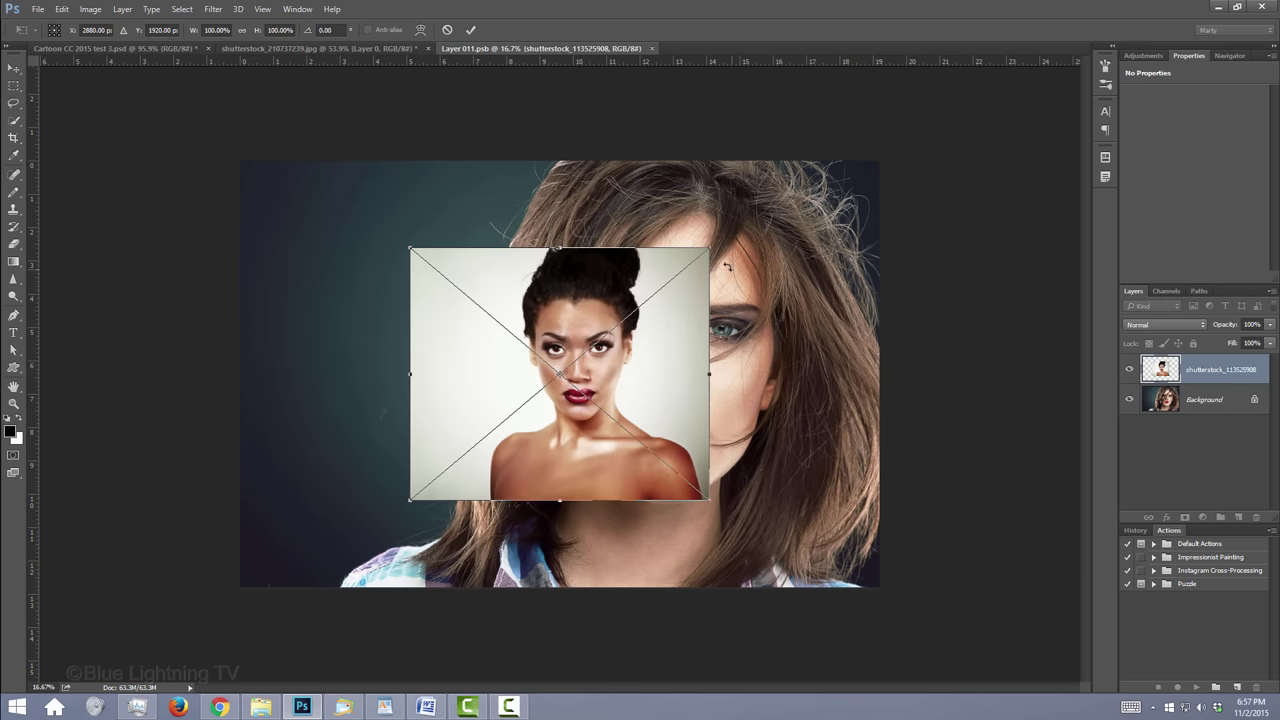
# - Enlarge the placed photo to about 174%, shift it right, and commit the transform
pyautogui.moveTo(709, 248); pyautogui.dragTo(820, 157)
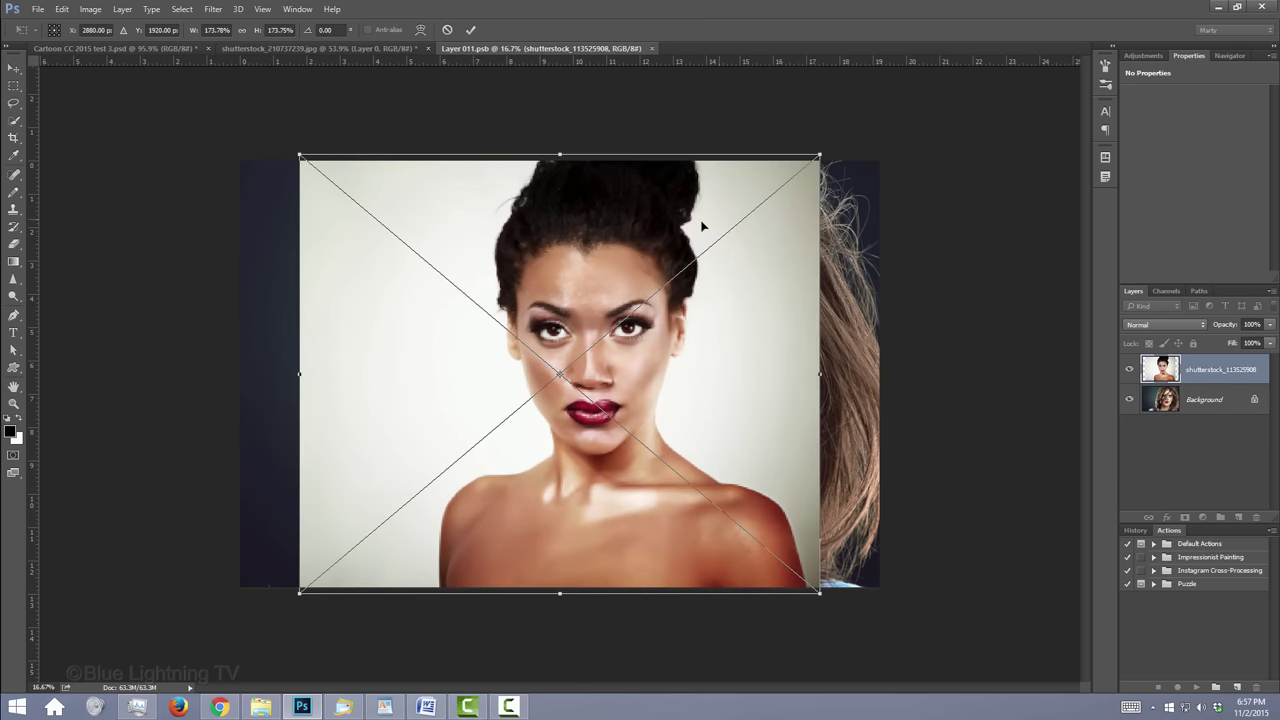
pyautogui.moveTo(702, 226); pyautogui.dragTo(779, 233)
pyautogui.press('Return')
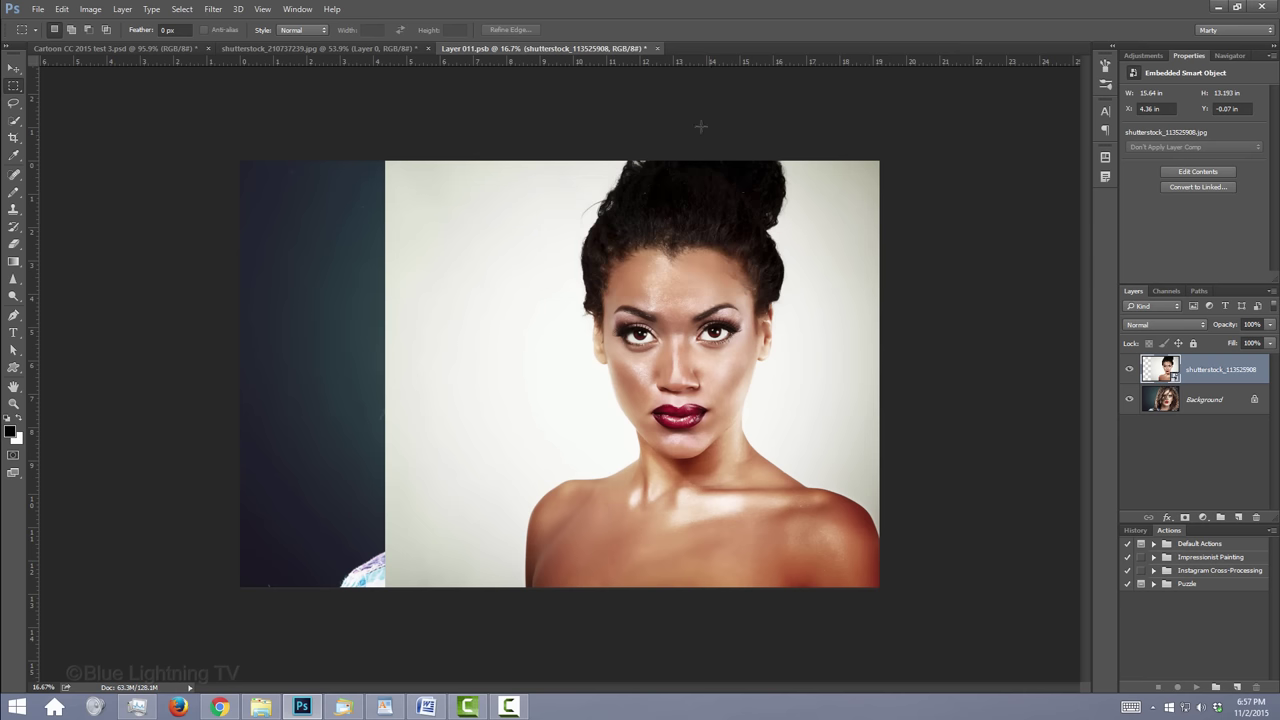
# - Close Layer 011.psb and save it so the cartoon portrait updates with the new face
pyautogui.click(657, 48)
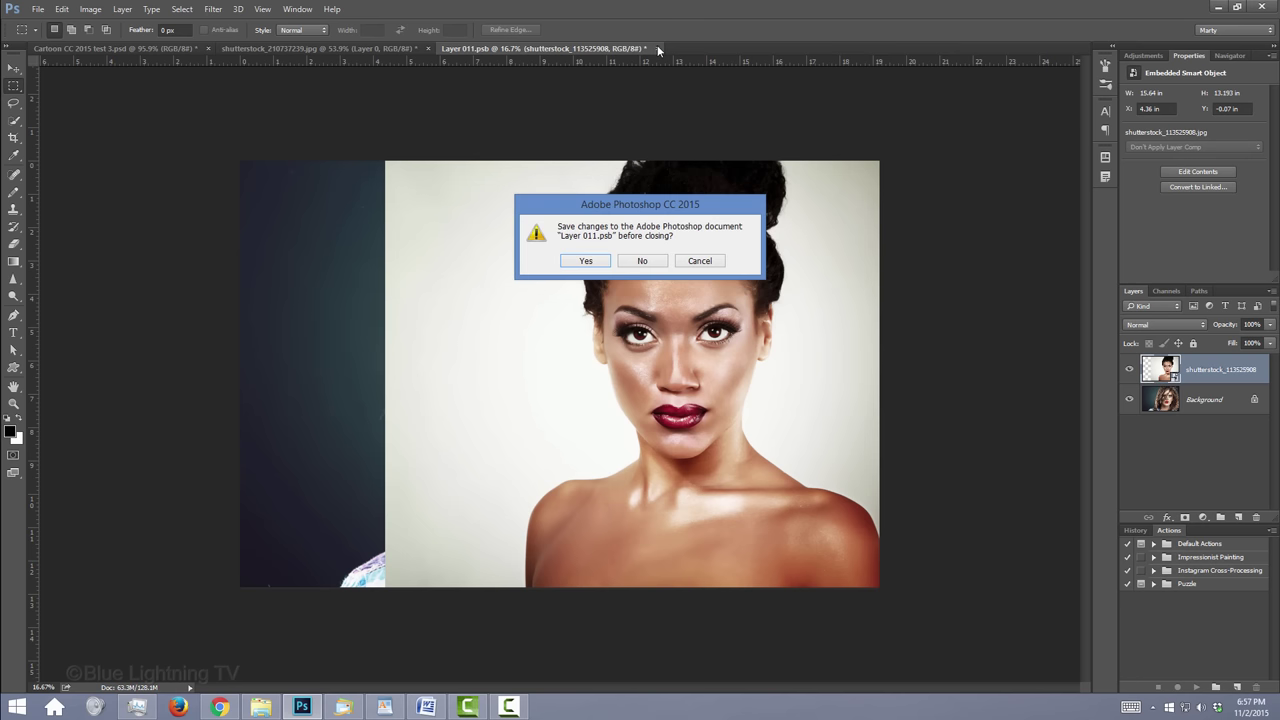
pyautogui.click(587, 262)
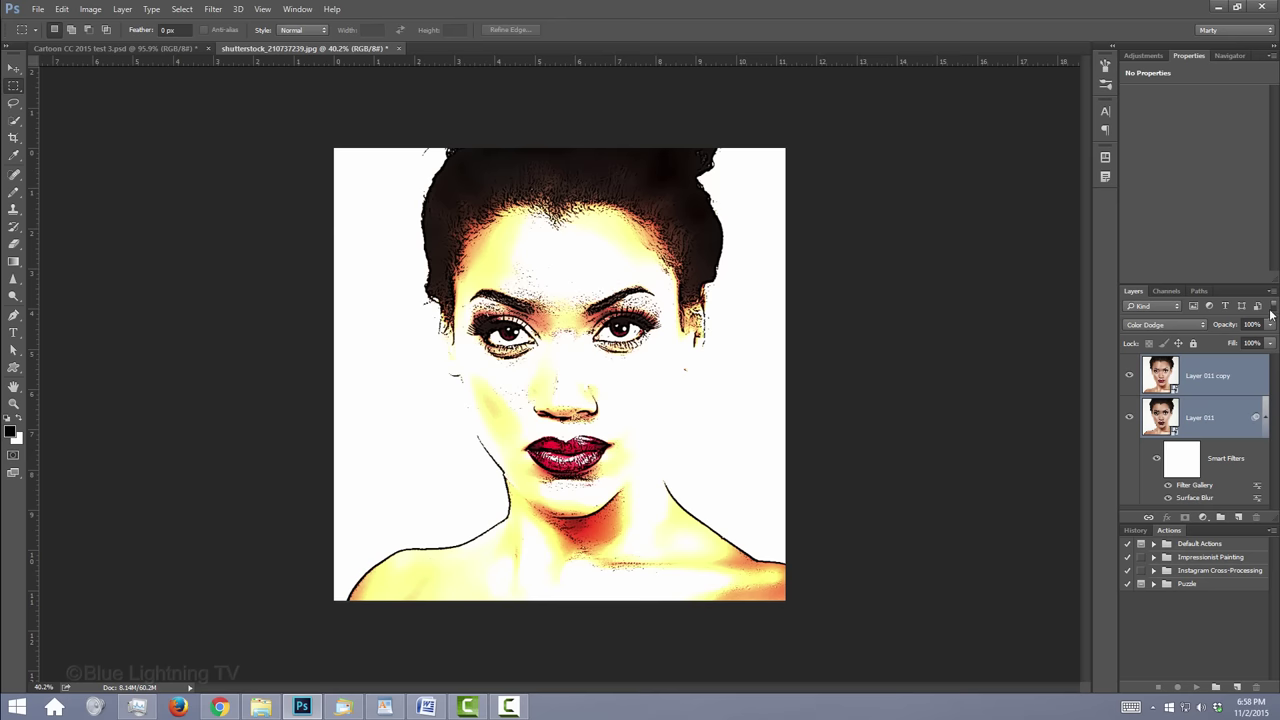